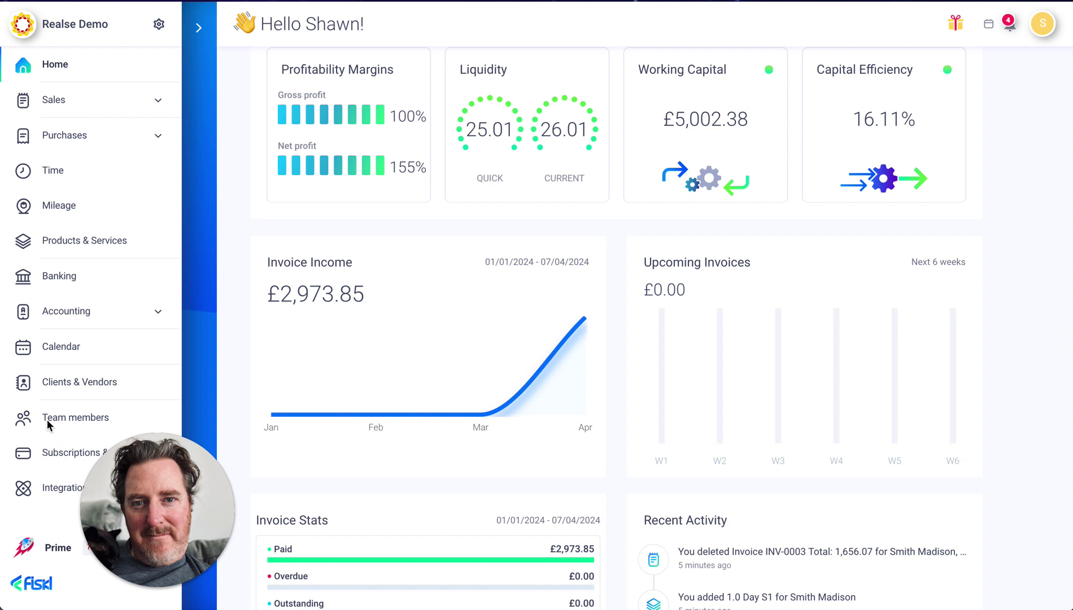
# Open the transaction list of the CHASE account from the Chart of Accounts.
pyautogui.click(51, 316)
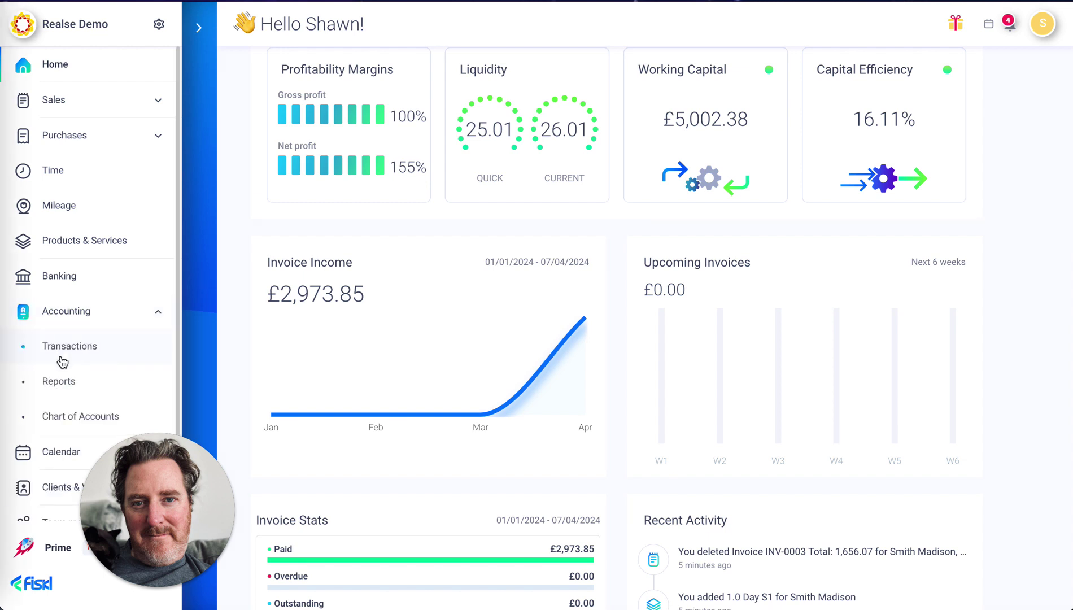
pyautogui.click(69, 418)
pyautogui.click(687, 210)
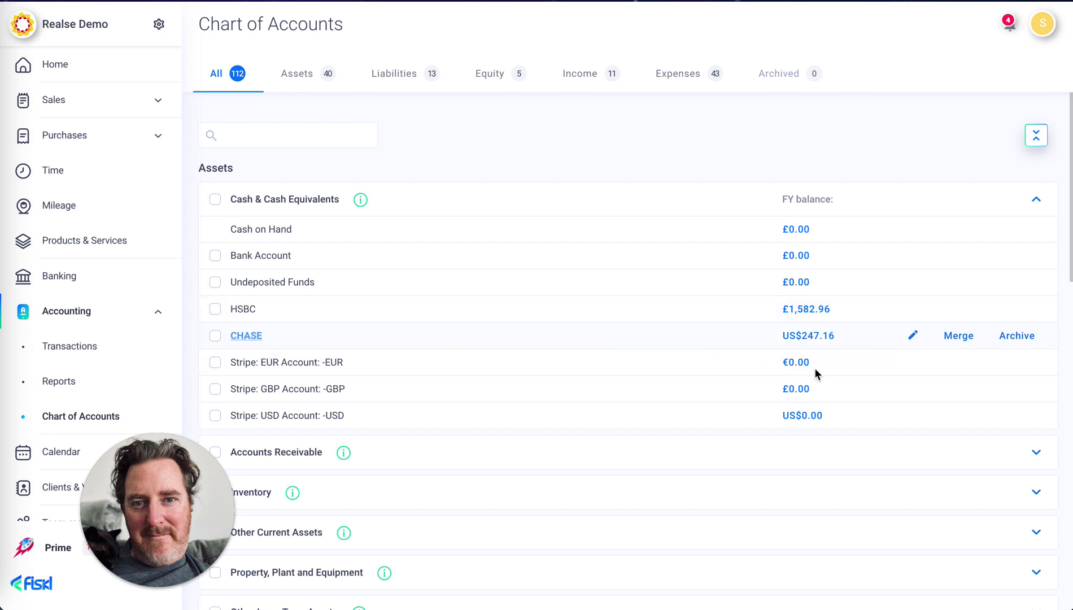
pyautogui.click(806, 336)
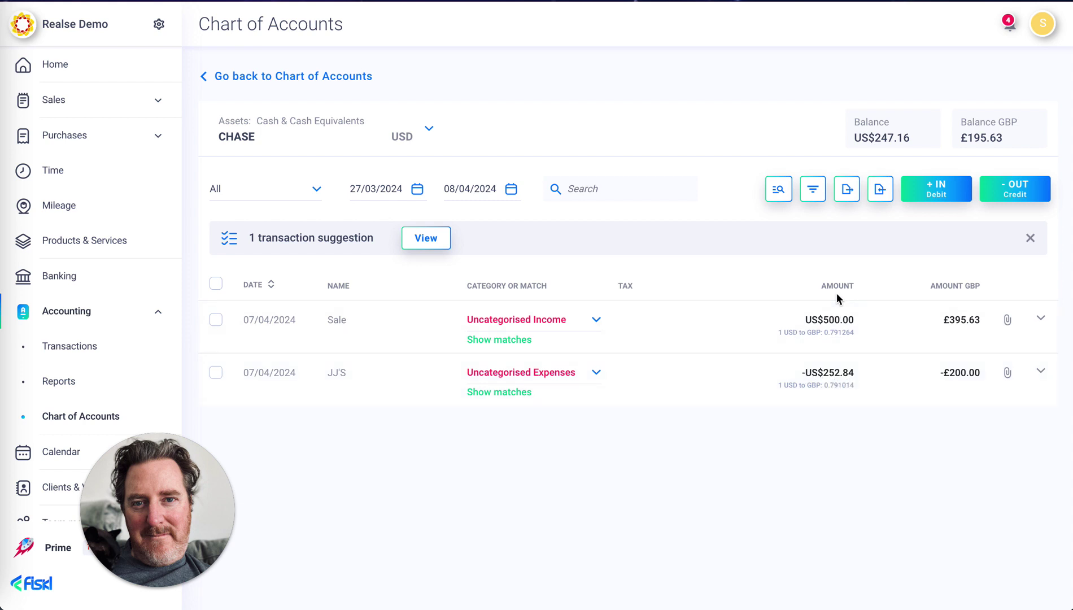
# Match the JJ'S expense with the -200.00 GBP JJs transaction, including non-USD items in the candidates, and save the update.
pyautogui.click(748, 382)
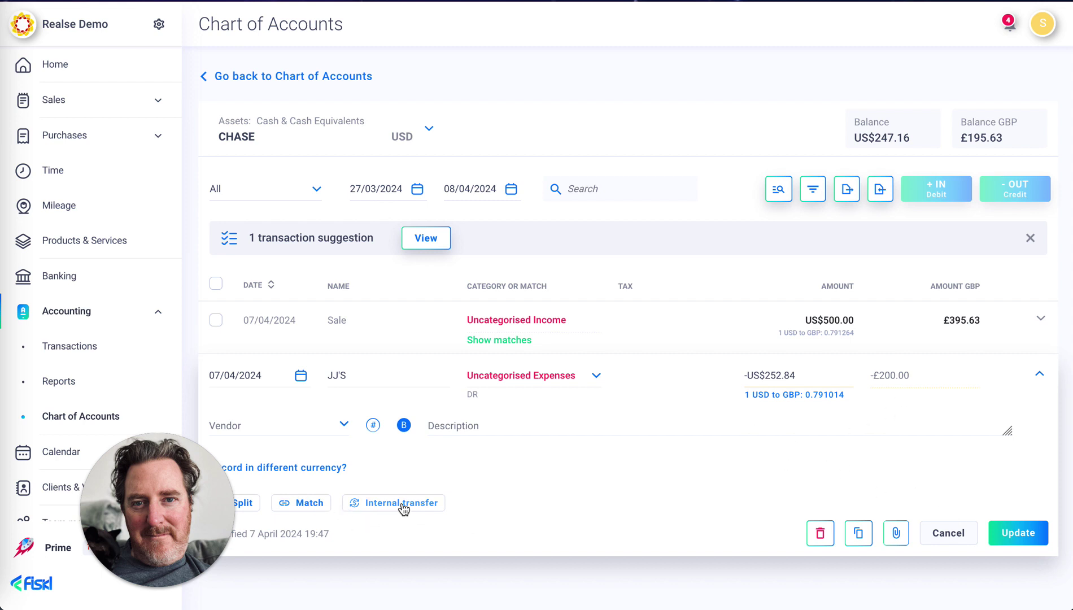
pyautogui.click(297, 509)
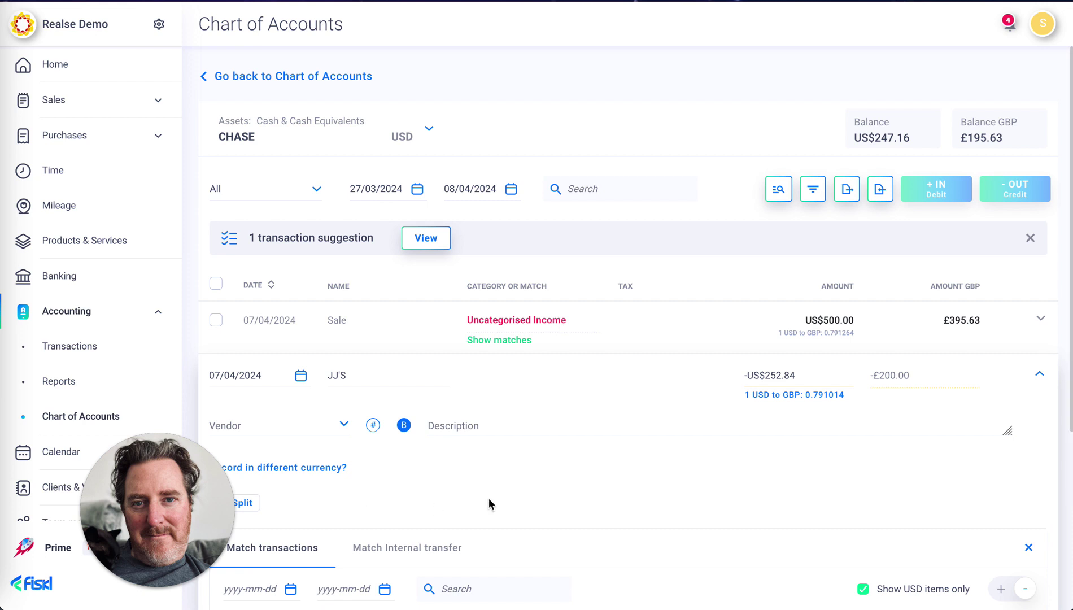
pyautogui.scroll(-2, 488, 498)
pyautogui.scroll(-2, 489, 498)
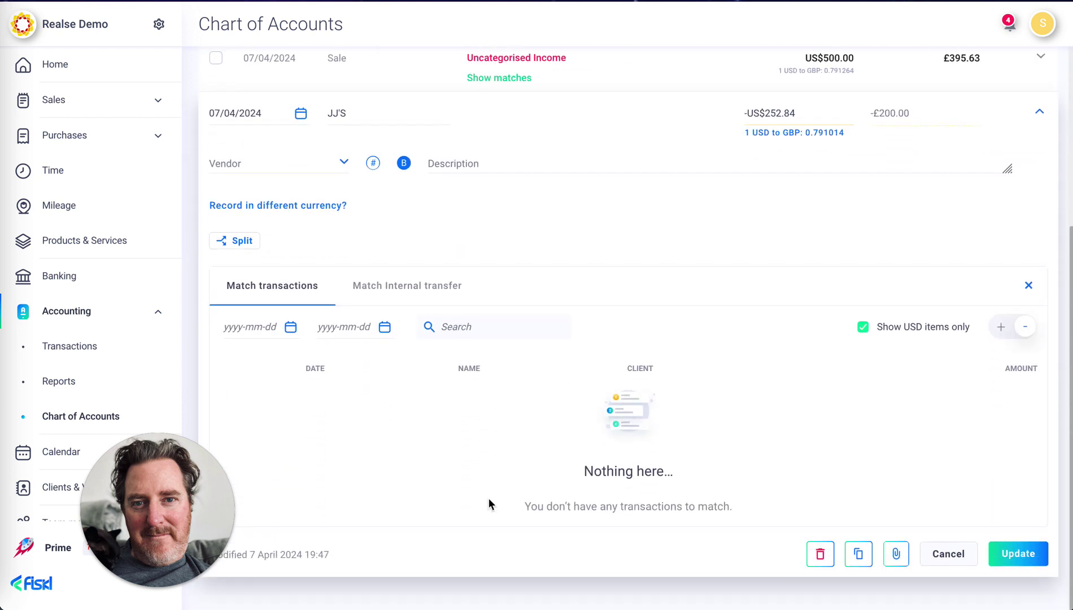
pyautogui.click(862, 327)
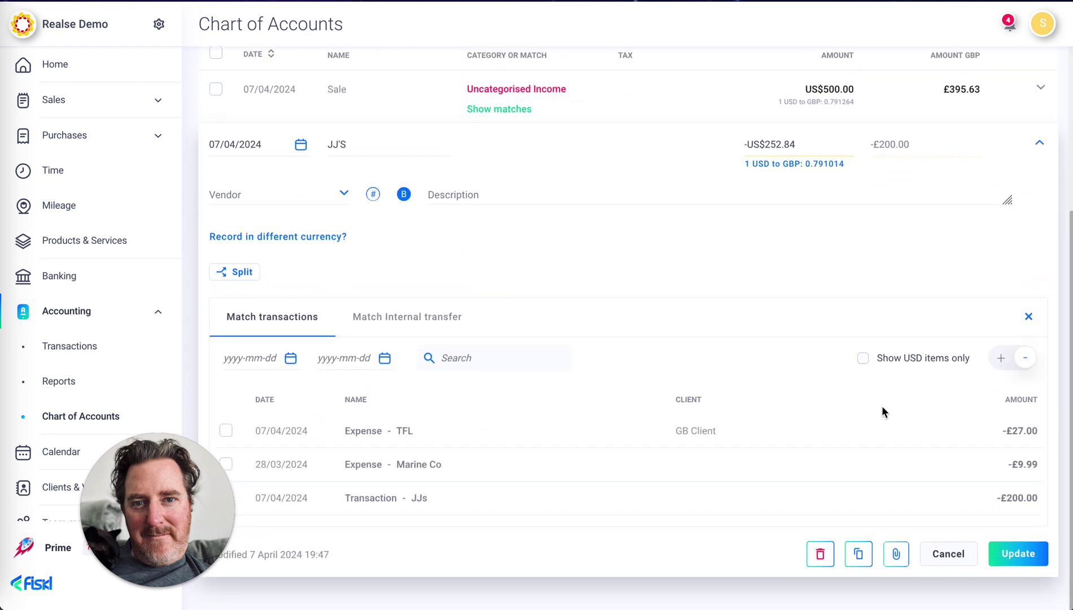
pyautogui.click(467, 496)
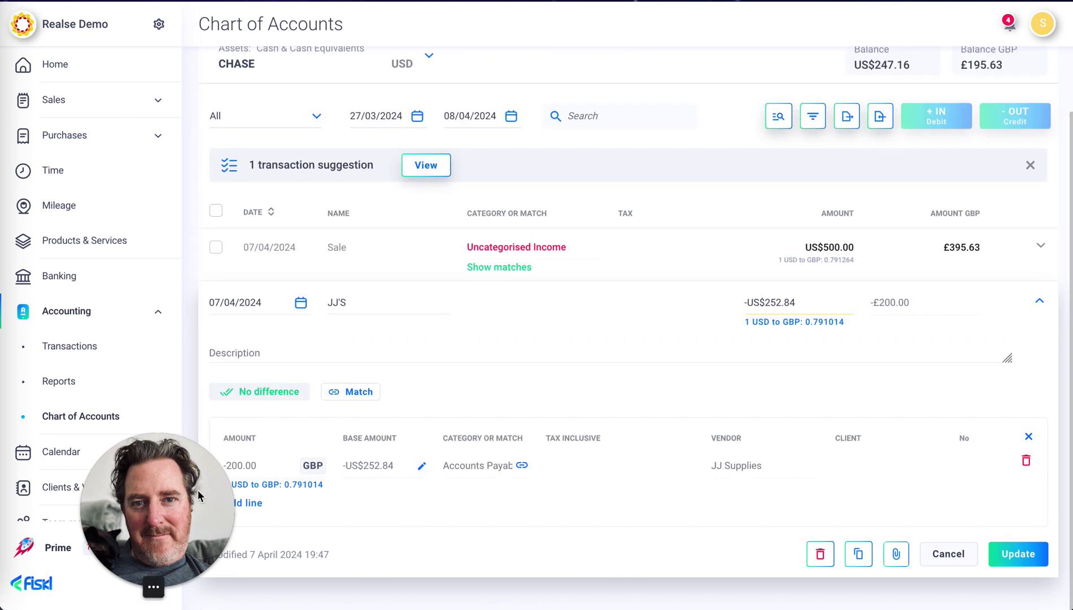
pyautogui.moveTo(185, 491); pyautogui.dragTo(126, 495)
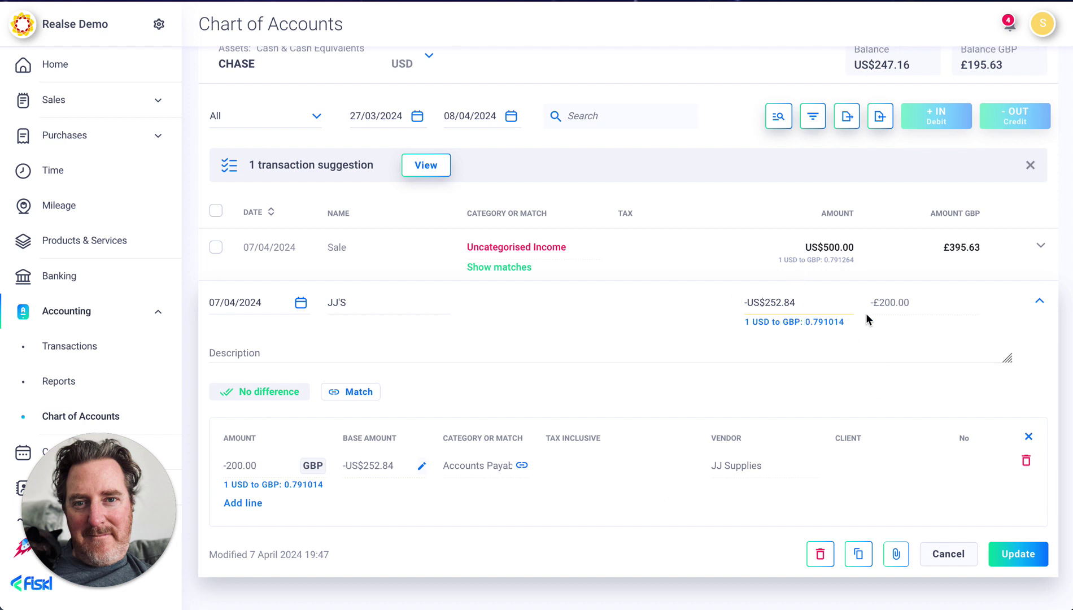
pyautogui.click(1017, 554)
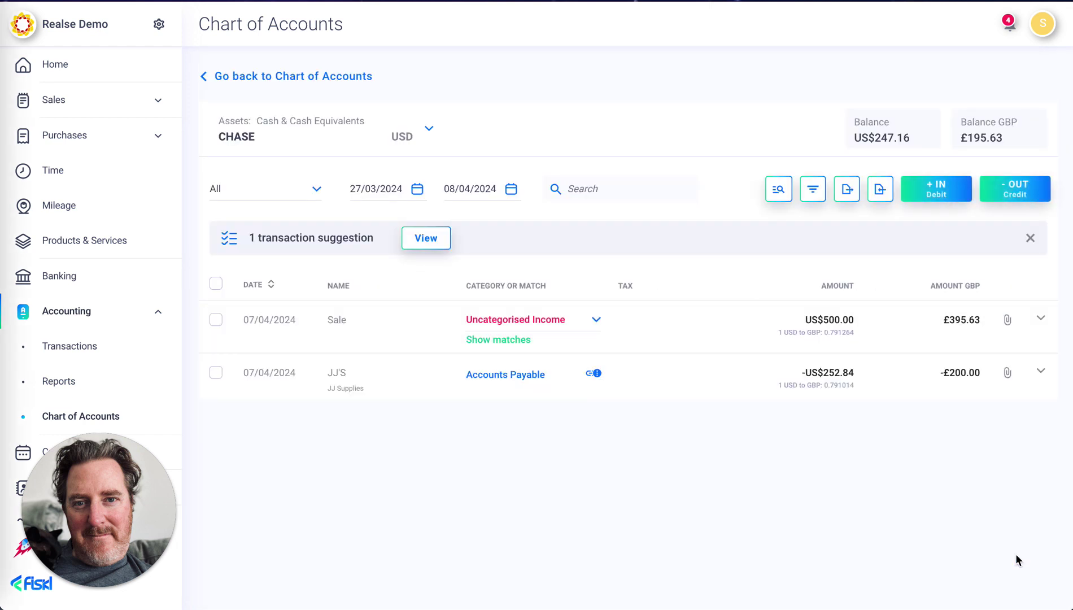
# Split the US$500.00 Sale transaction, making the first line 25.00 EUR under Sales of Services.
pyautogui.click(1040, 318)
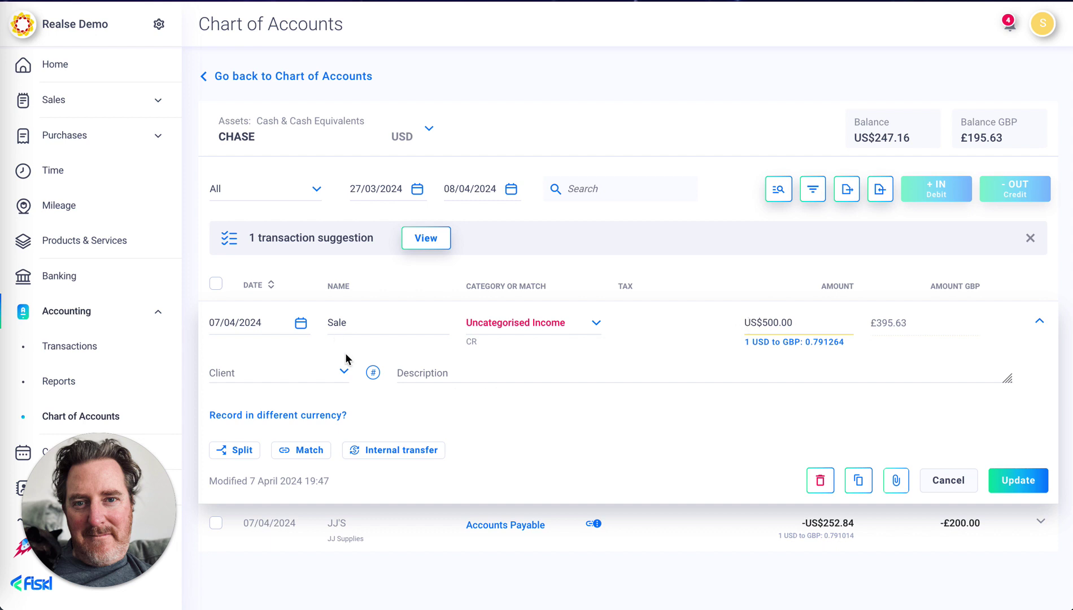
pyautogui.click(240, 450)
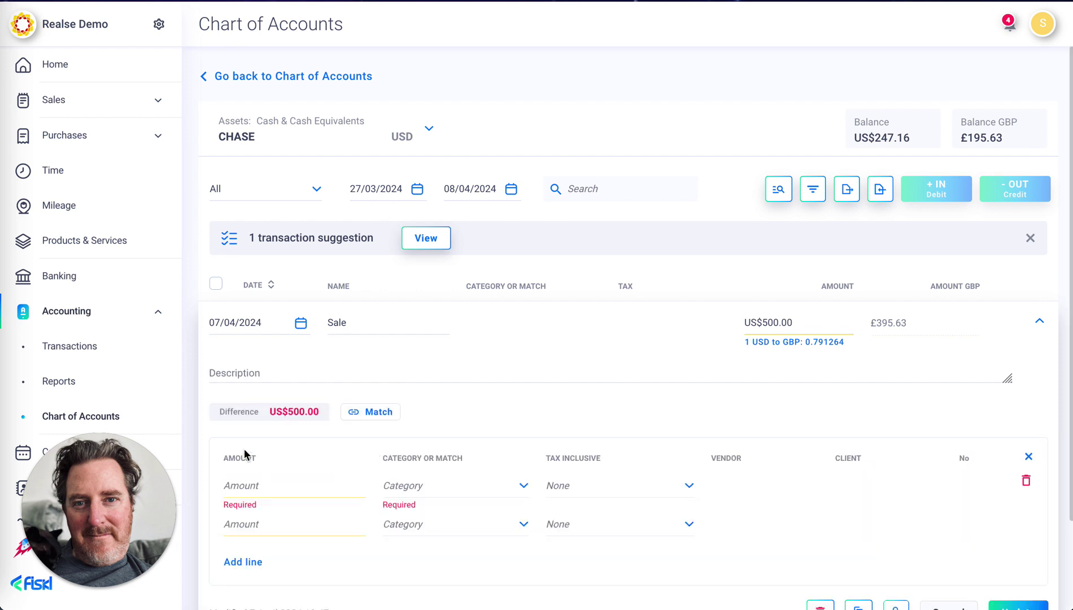
pyautogui.scroll(-2, 539, 401)
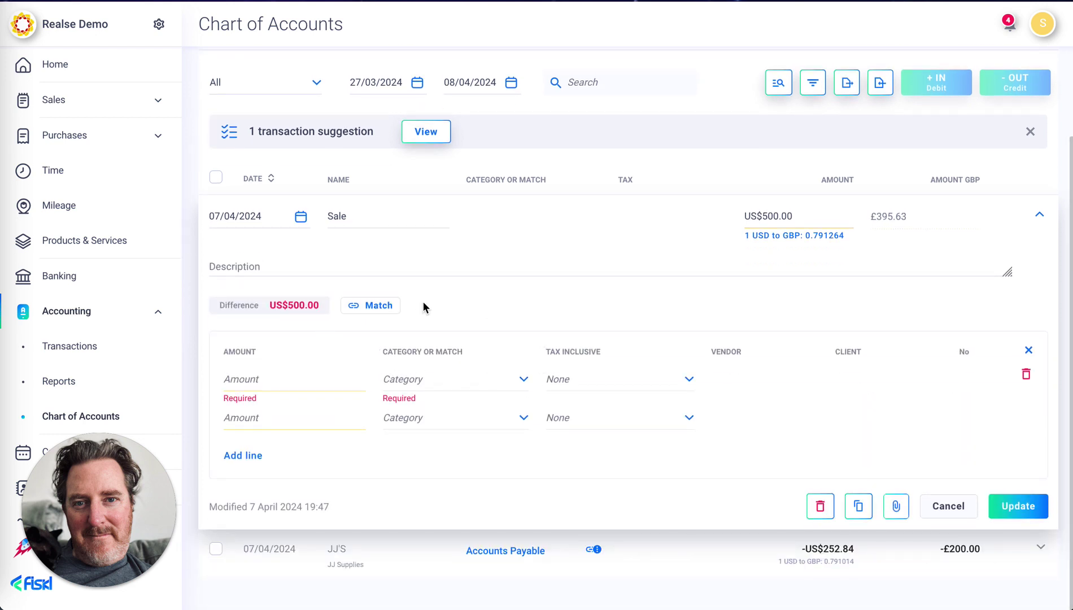
pyautogui.click(270, 379)
pyautogui.write('25')
pyautogui.click(415, 381)
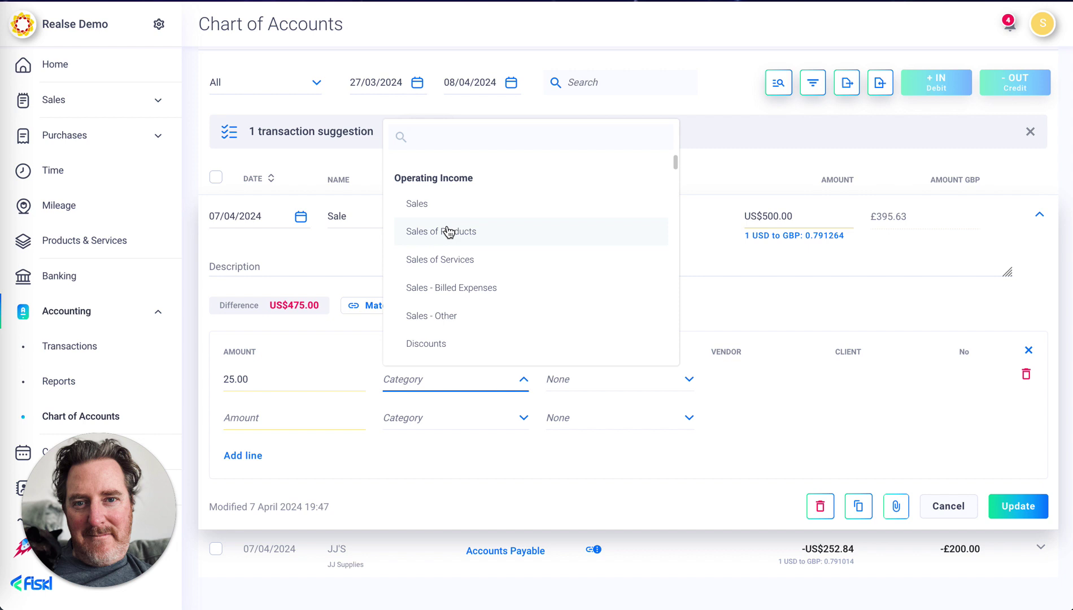
pyautogui.click(462, 259)
pyautogui.click(372, 382)
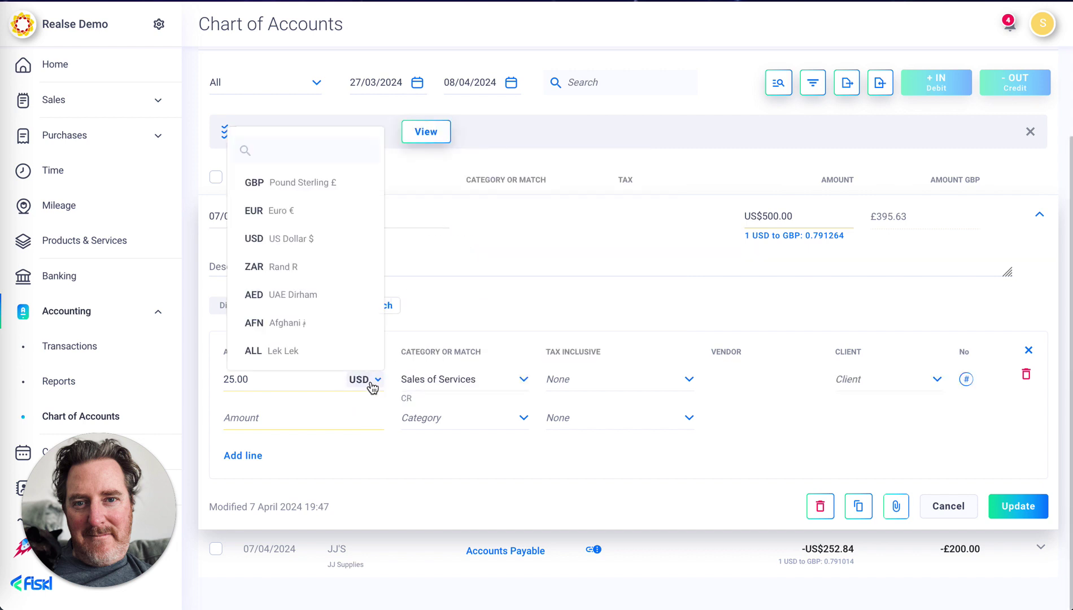
pyautogui.click(287, 209)
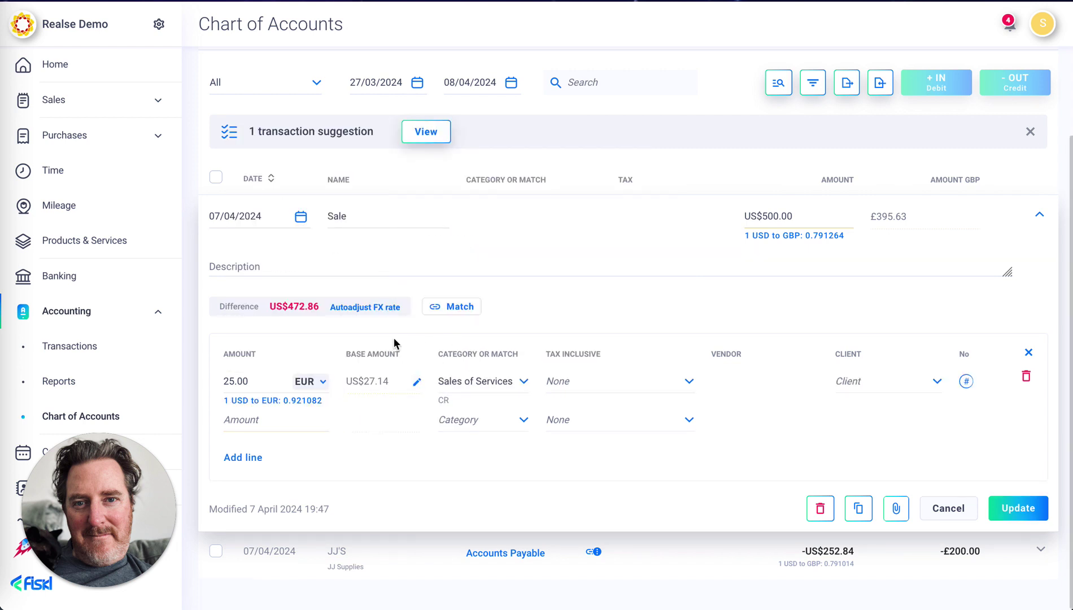
# Fill the second split line with 50.00 GBP under Sales of Products.
pyautogui.click(271, 419)
pyautogui.write('50')
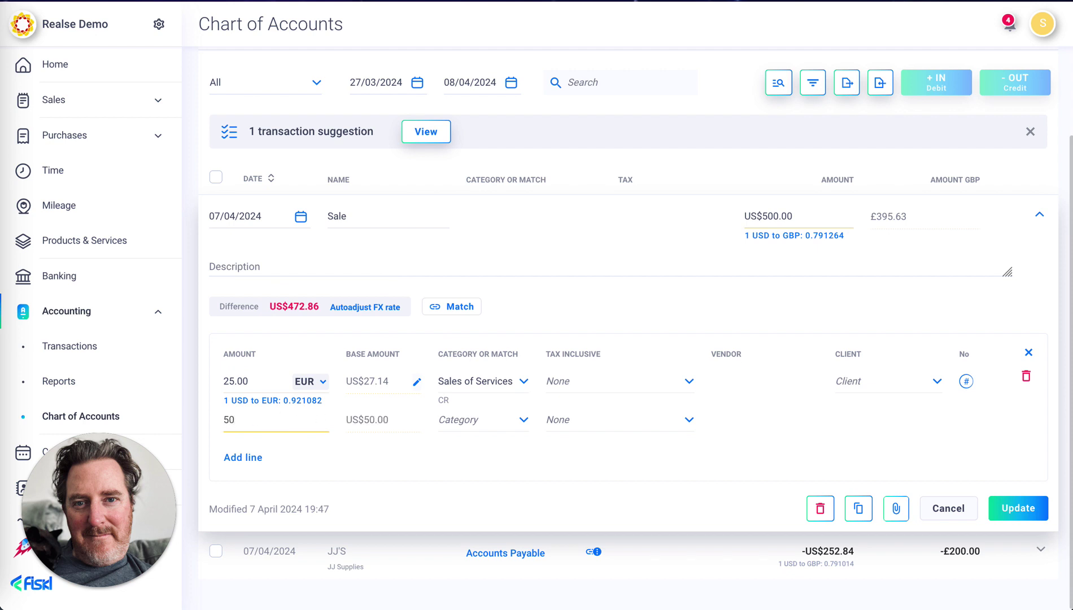
pyautogui.click(444, 422)
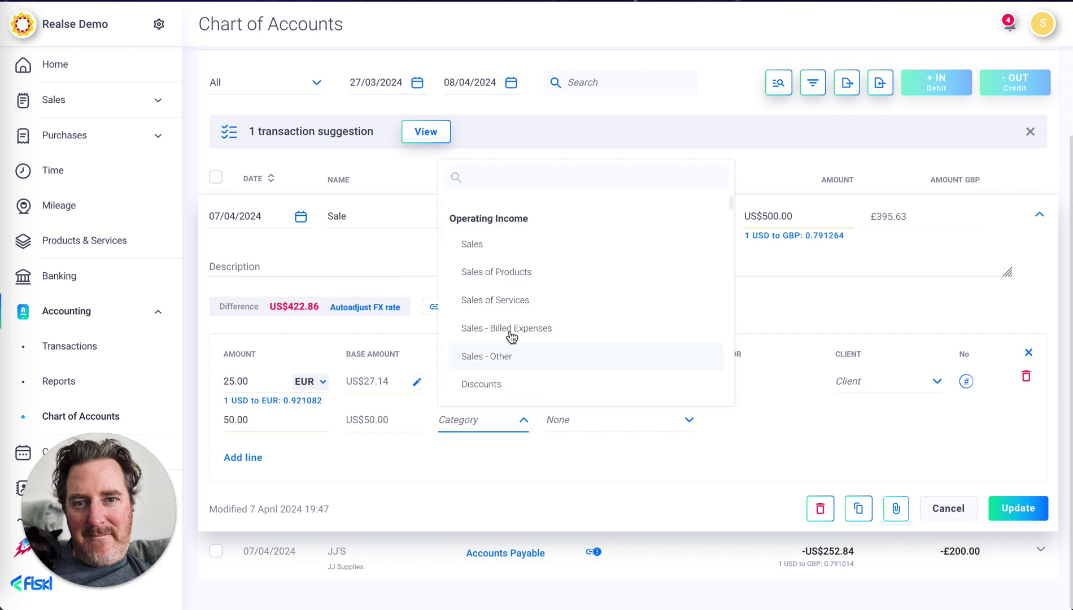
pyautogui.click(505, 273)
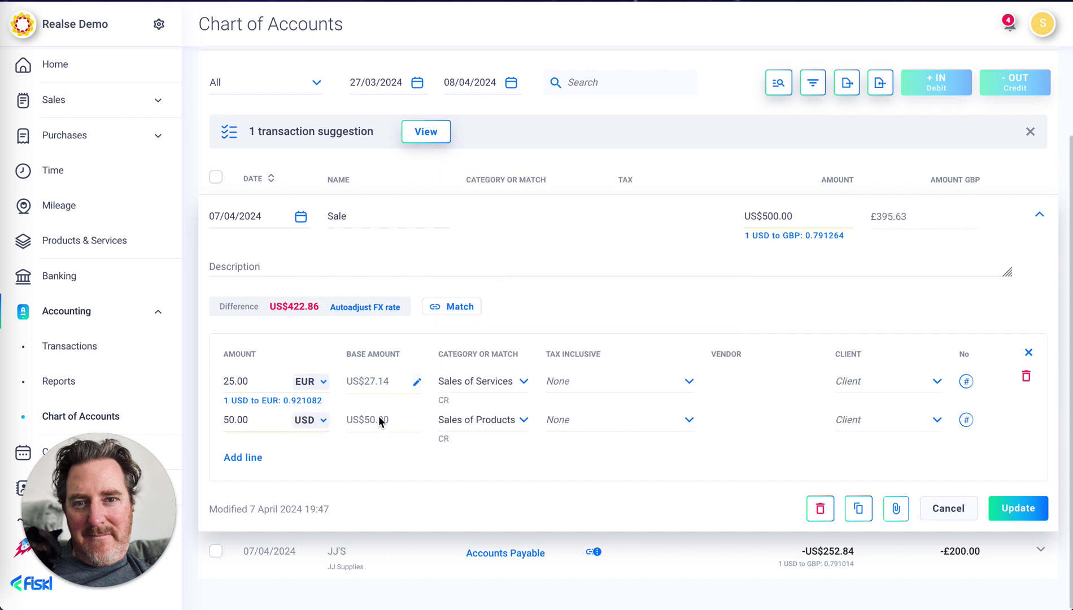
pyautogui.click(311, 420)
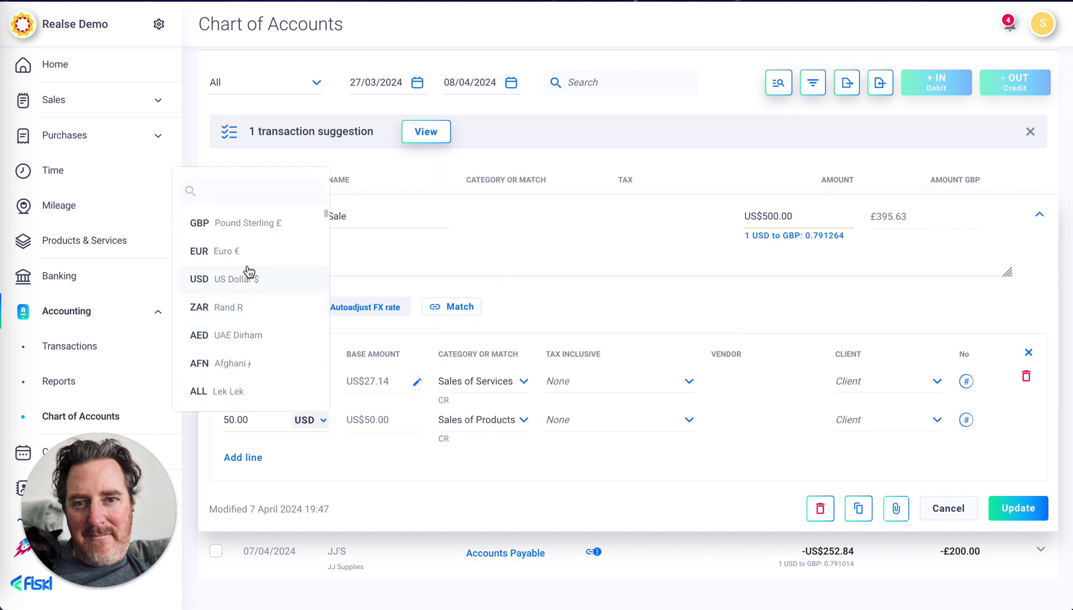
pyautogui.click(238, 233)
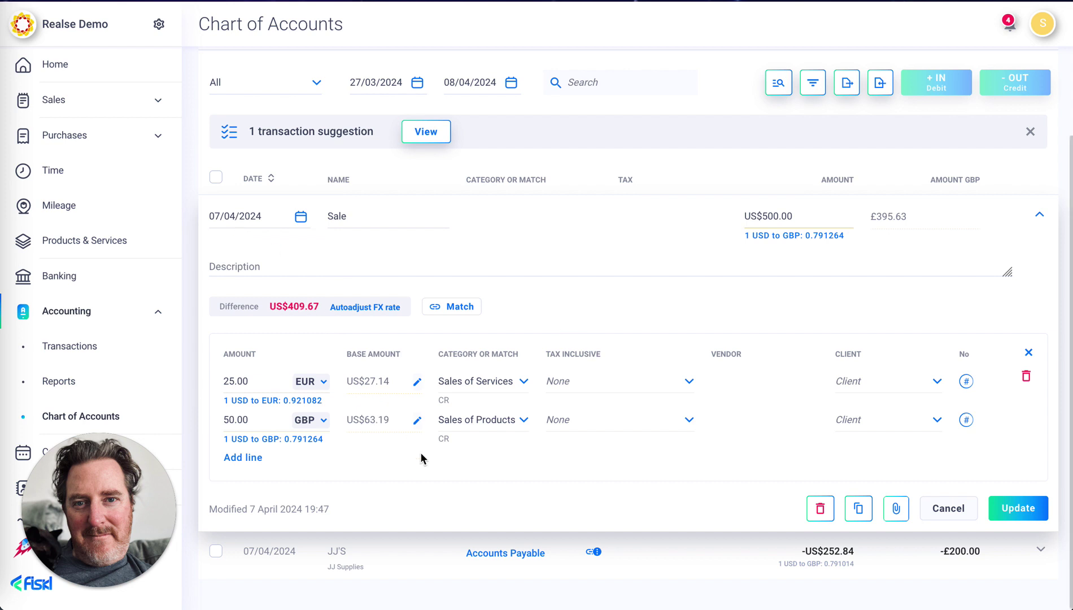
# Add a third split line from the outstanding difference and set its amount to 409.00.
pyautogui.click(299, 308)
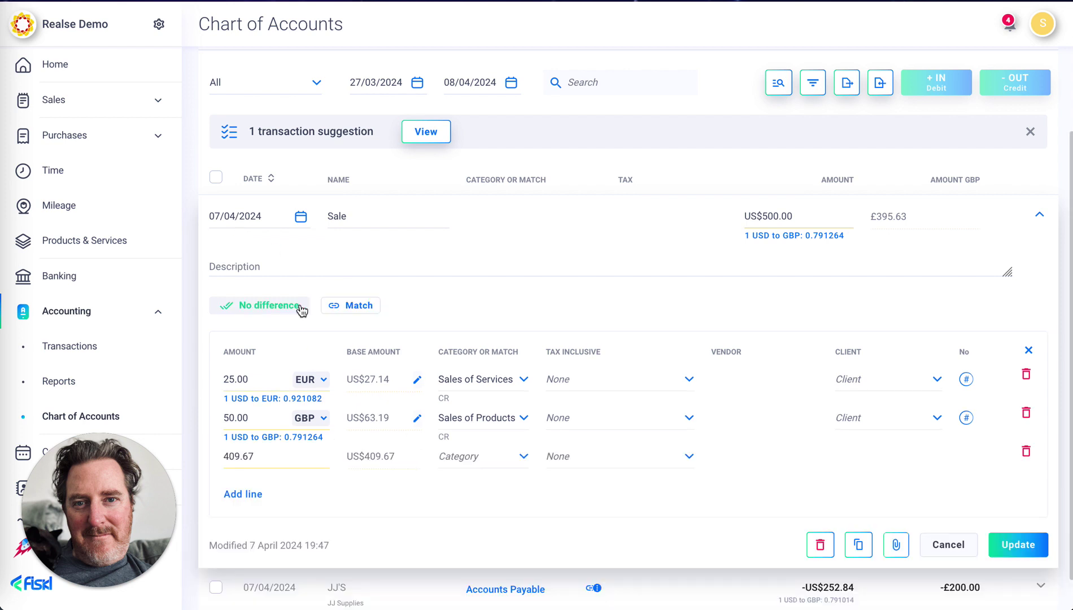
pyautogui.click(272, 460)
pyautogui.click(272, 460)
pyautogui.press('BackSpace')
pyautogui.press('BackSpace')
pyautogui.write('00')
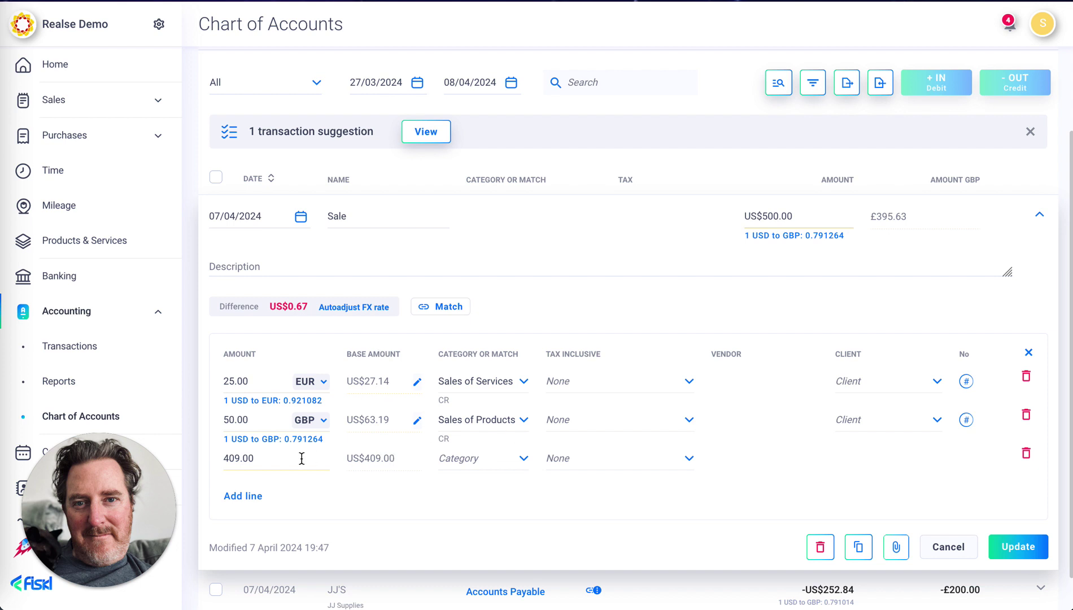
# Autoadjust the GBP exchange rate to 0.782963 to absorb the split's remaining difference.
pyautogui.click(354, 313)
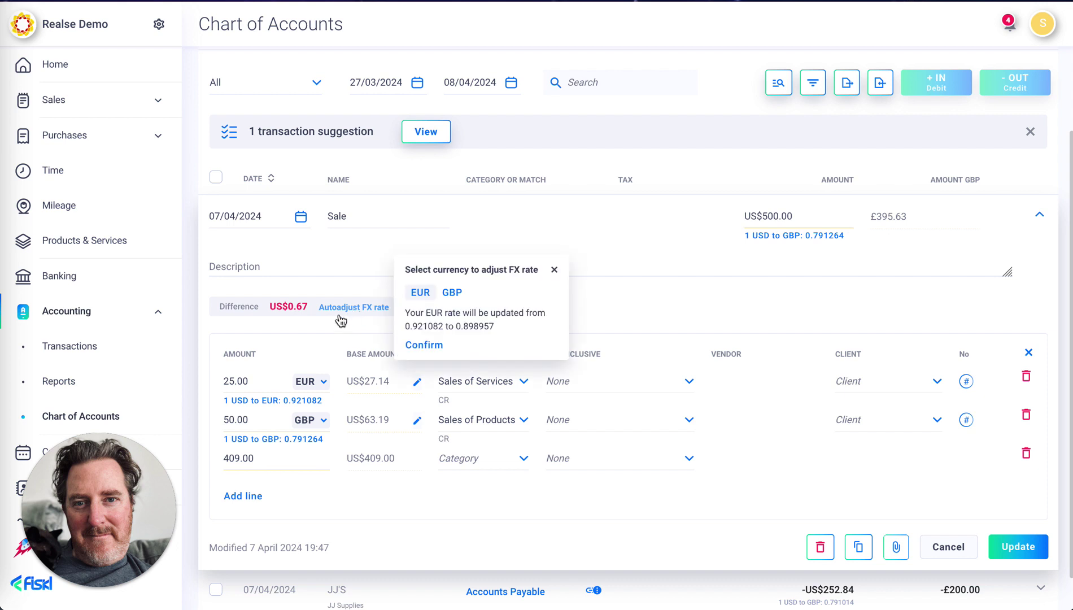
pyautogui.click(451, 293)
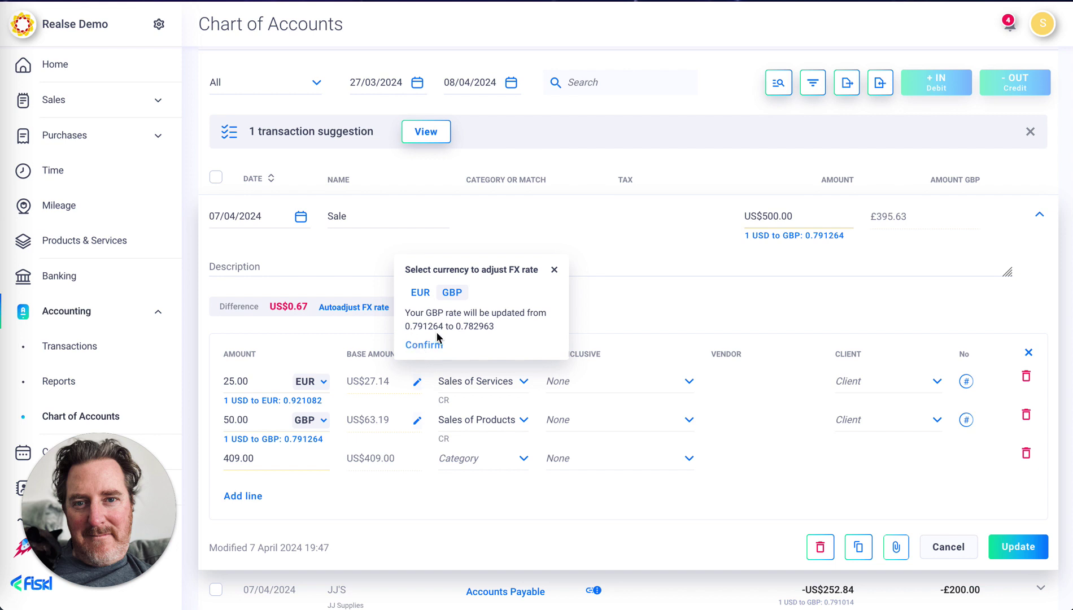
pyautogui.click(422, 349)
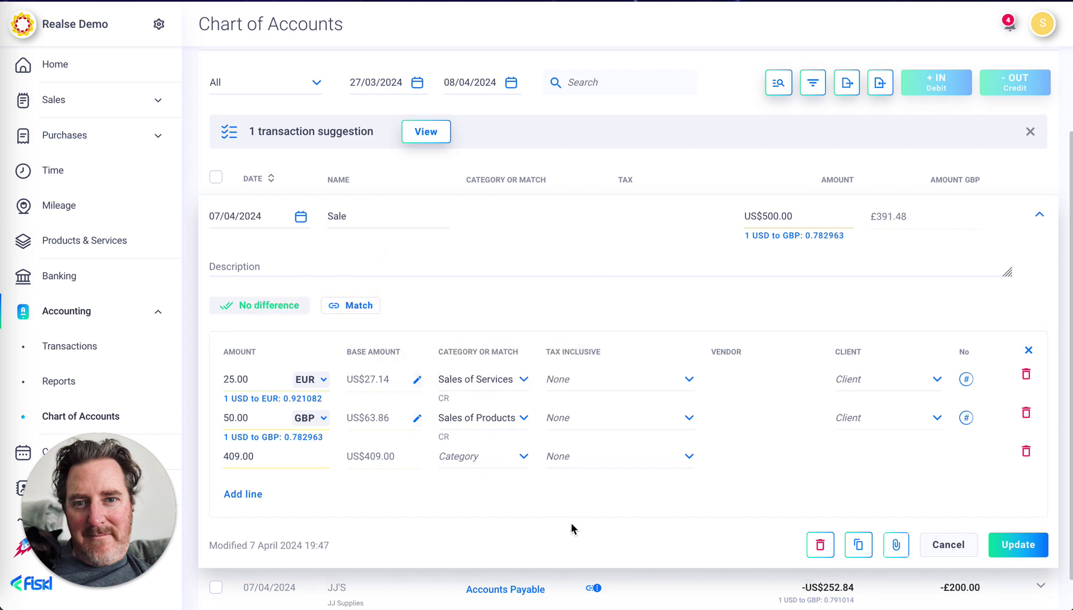
# Categorise the 409.00 USD line as Sales - Other and save the split Sale transaction.
pyautogui.click(511, 456)
pyautogui.click(500, 401)
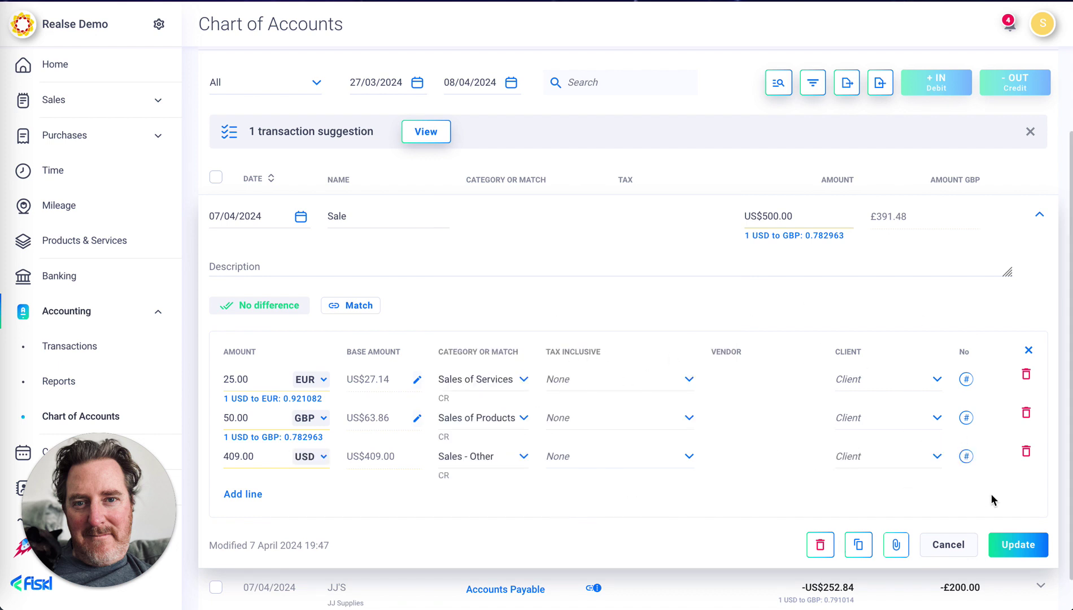
pyautogui.click(1016, 544)
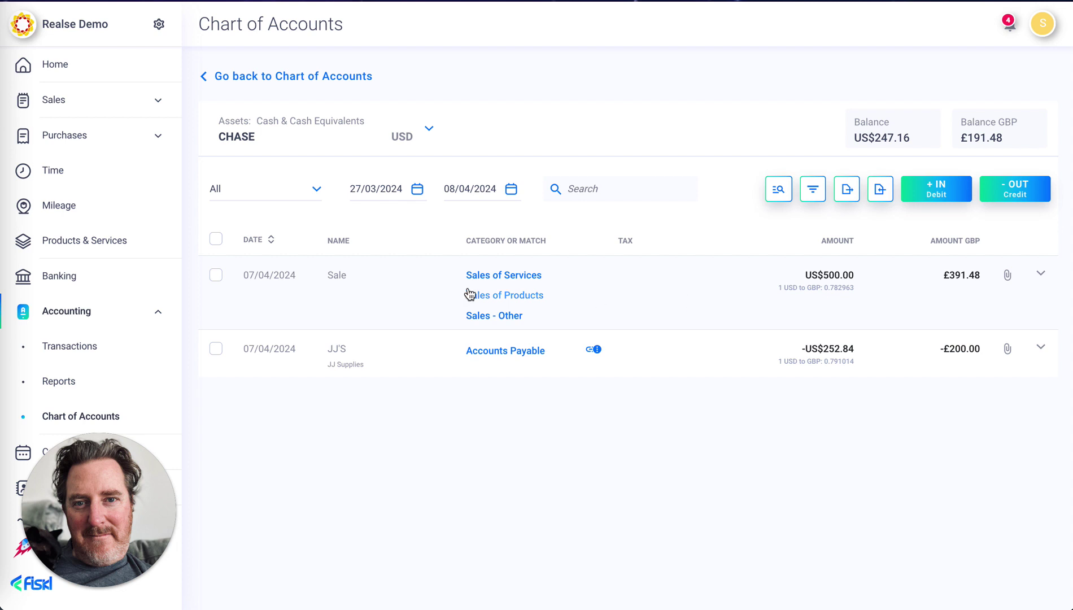
# Review the bank connection options on the Banking page and the Stripe entry among the integrations.
pyautogui.click(70, 280)
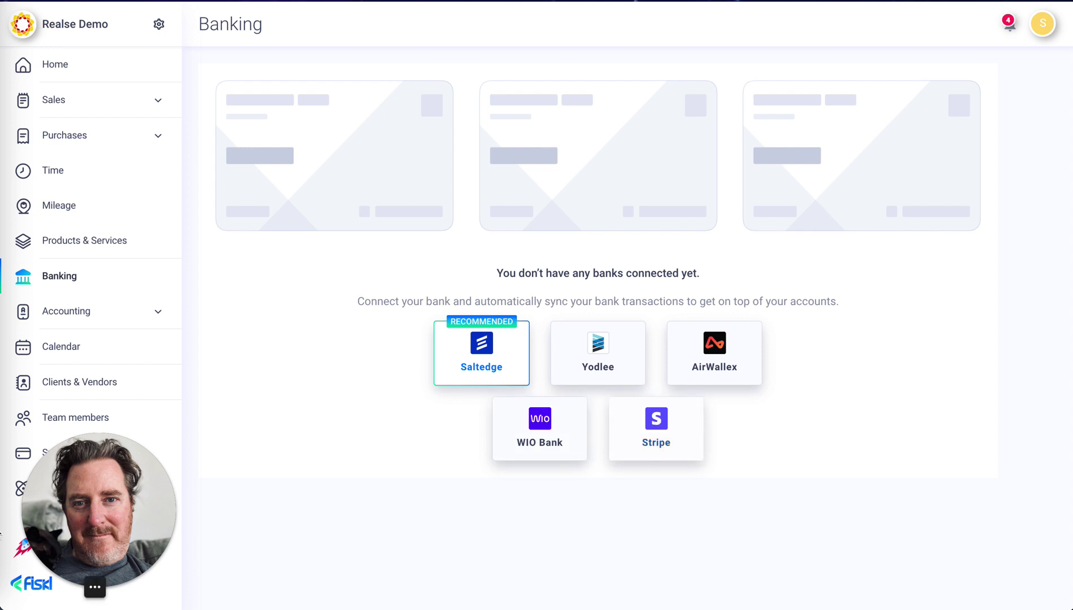
pyautogui.moveTo(89, 493); pyautogui.dragTo(190, 494)
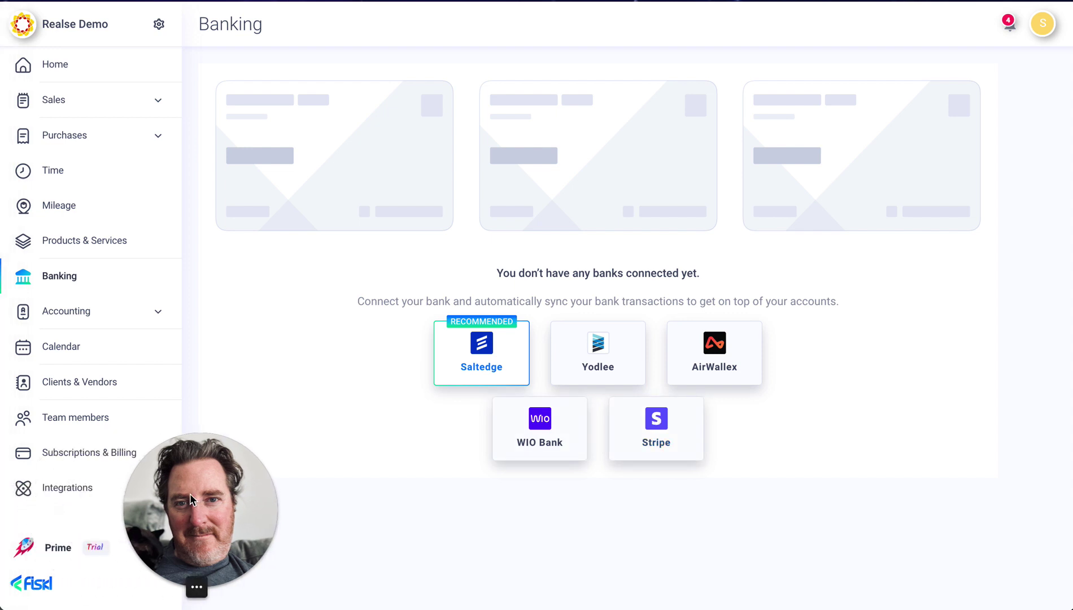
pyautogui.click(69, 487)
pyautogui.scroll(-3, 513, 450)
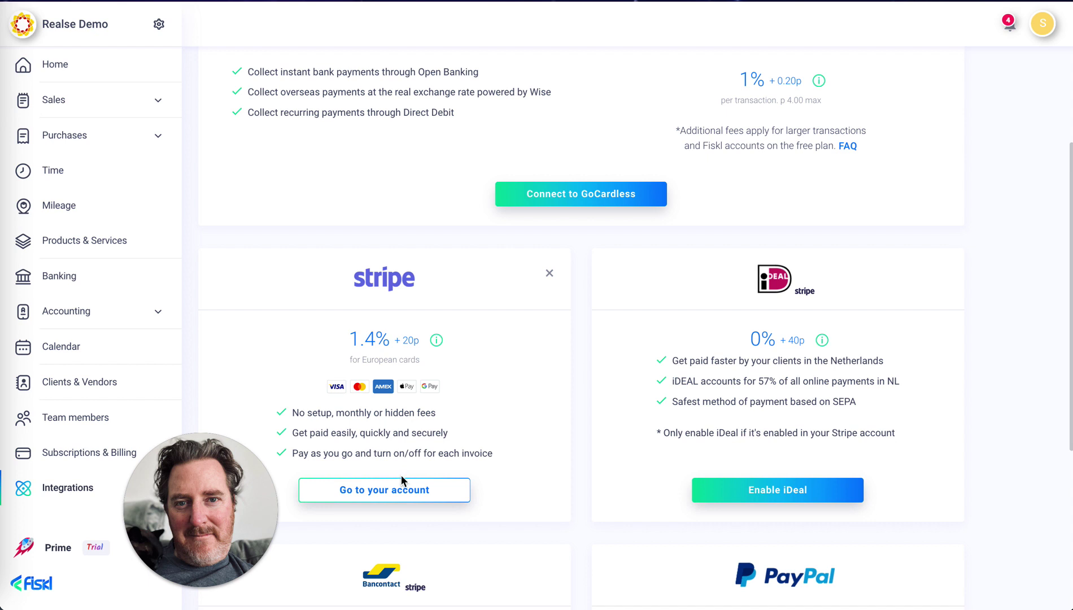
pyautogui.click(61, 278)
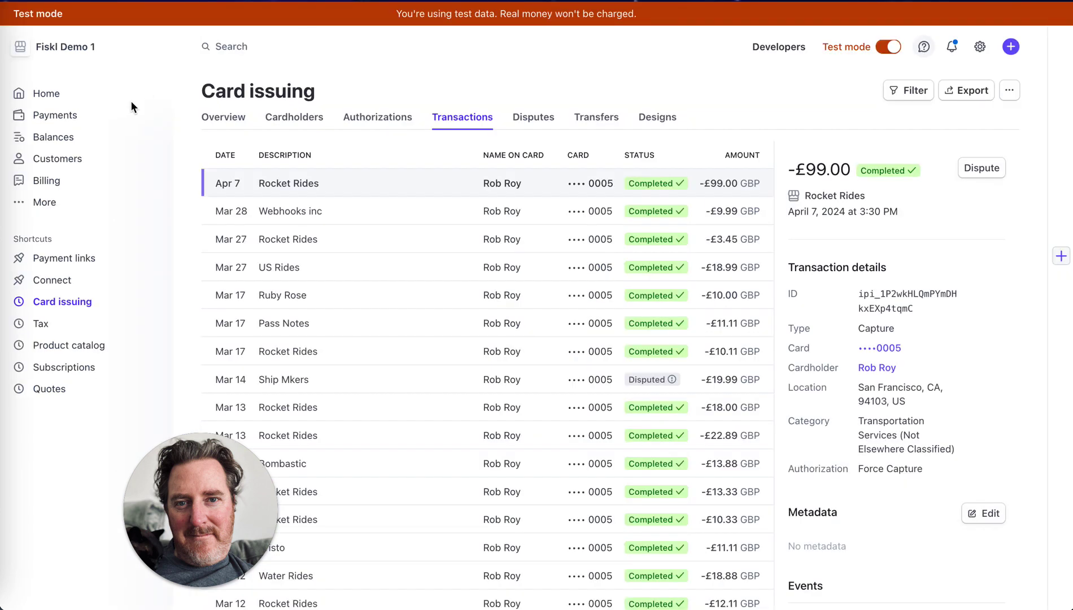
# Switch to the Stripe dashboard and examine its multi-currency payments and balances.
pyautogui.click(52, 96)
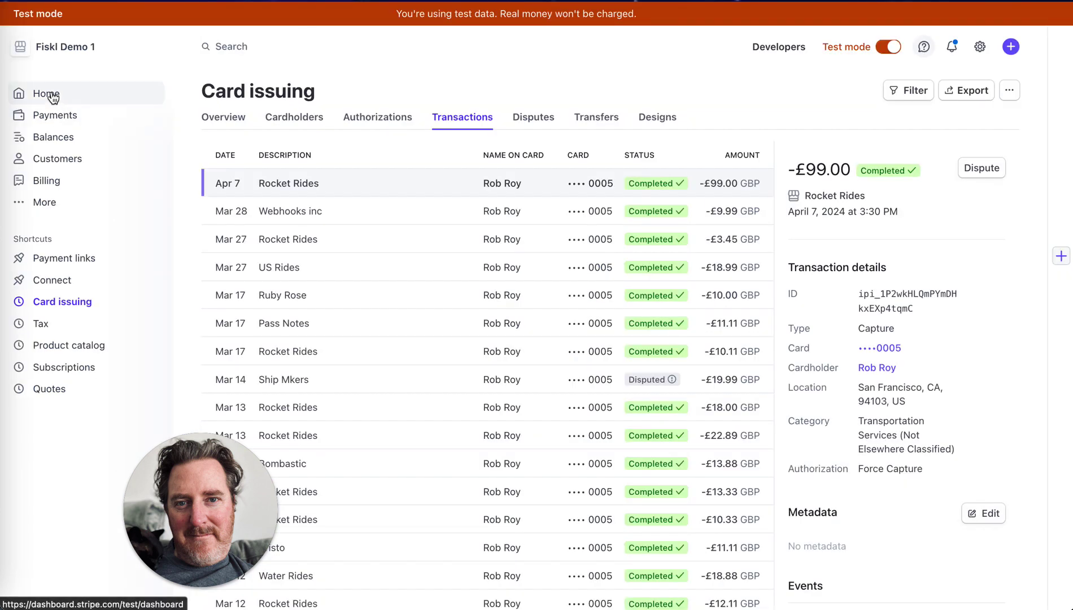
pyautogui.click(54, 141)
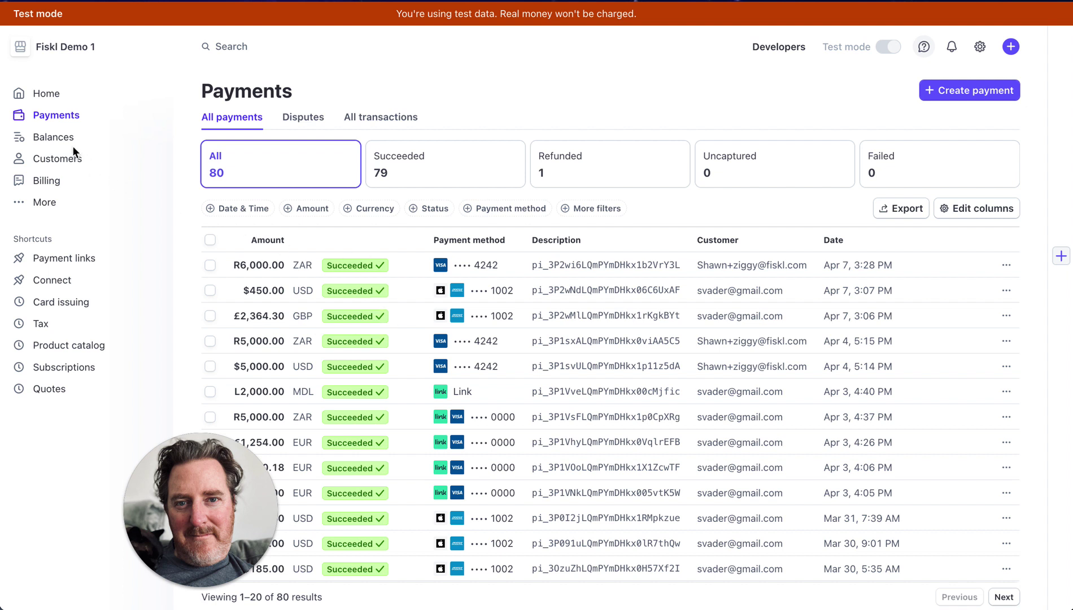
pyautogui.click(58, 138)
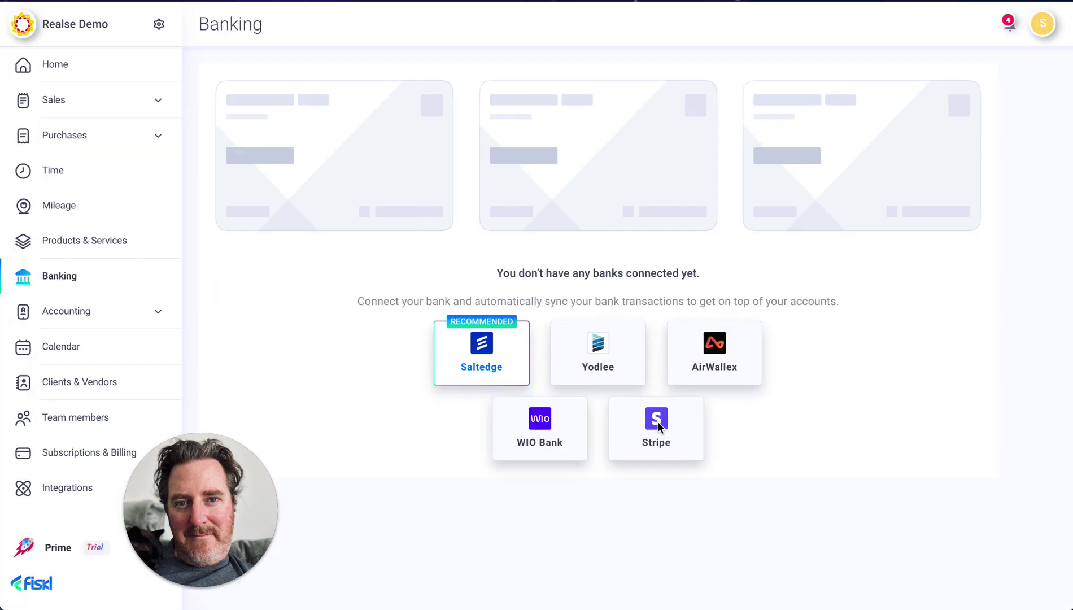
# Review the client currencies and totals in the Invoices list, and return to the Banking page.
pyautogui.click(65, 102)
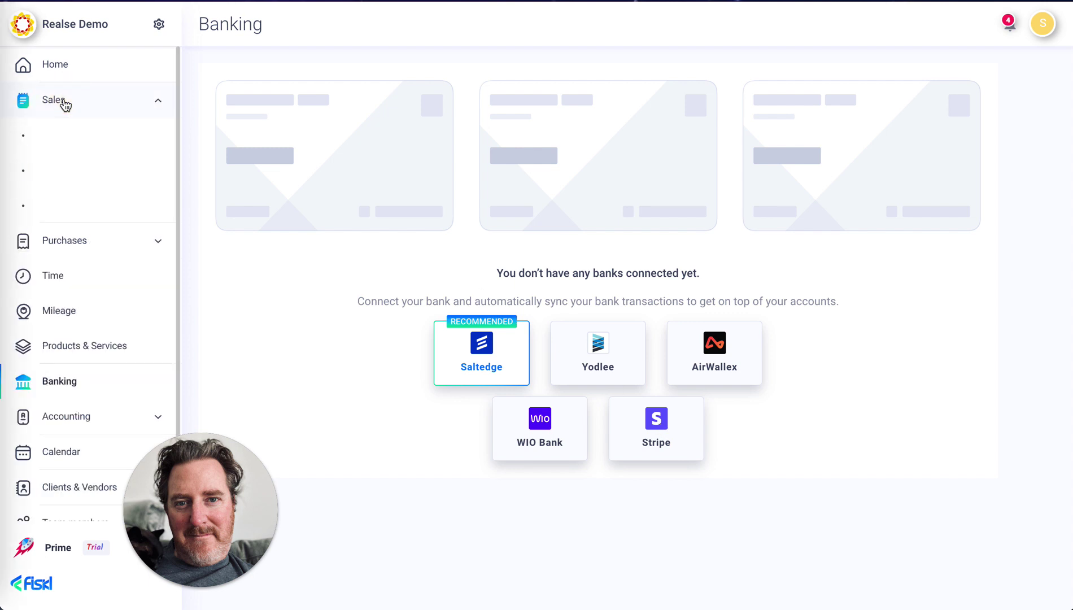
pyautogui.click(66, 137)
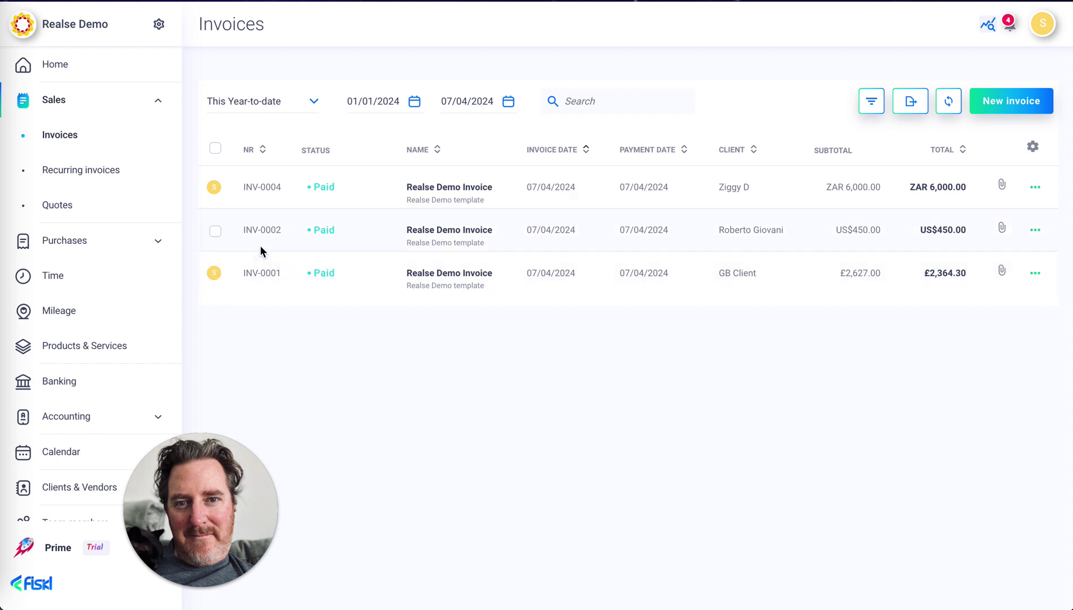
pyautogui.click(68, 383)
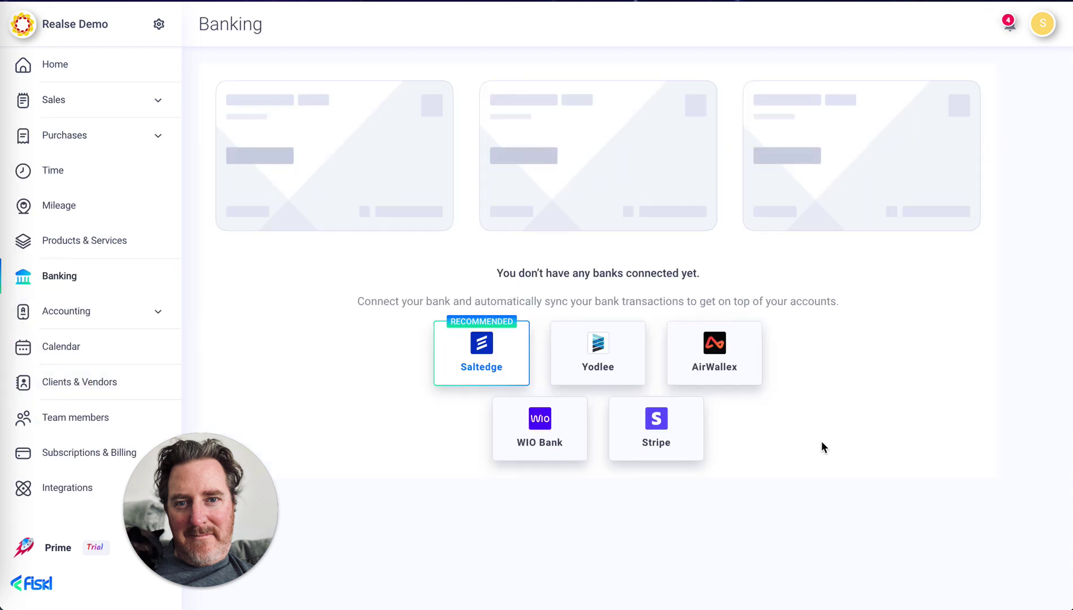
# Start a Stripe bank connection set to sync all history, keeping the default categories and client and vendor creation.
pyautogui.click(651, 436)
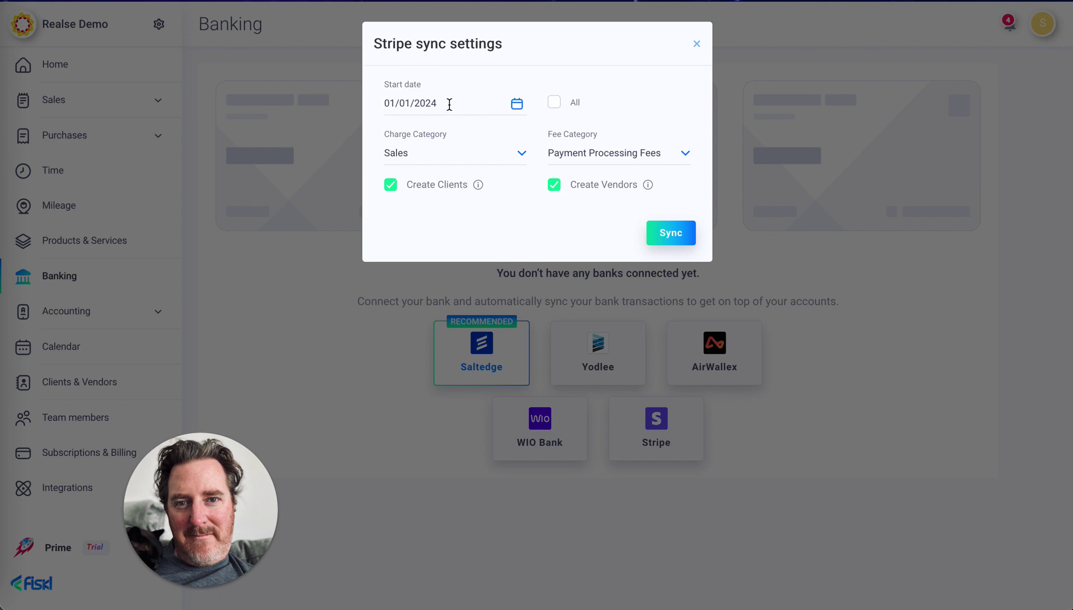
pyautogui.click(554, 103)
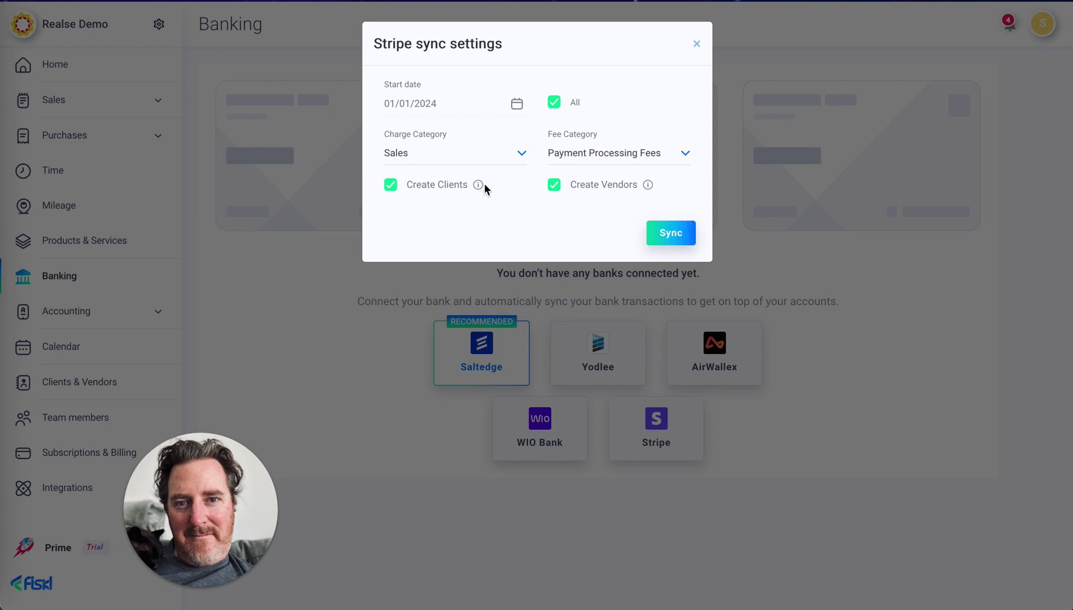
pyautogui.moveTo(483, 187)
pyautogui.click(670, 235)
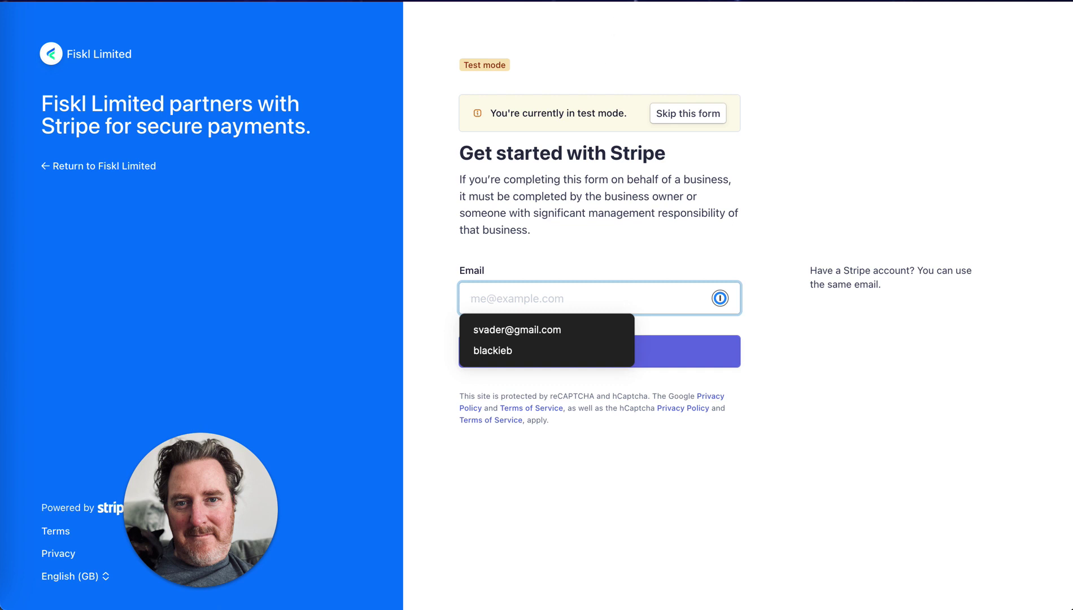
# Log in to Stripe with the saved account email and password, and connect the Fiskl Demo 1 account.
pyautogui.press('Down')
pyautogui.press('Return')
pyautogui.click(585, 354)
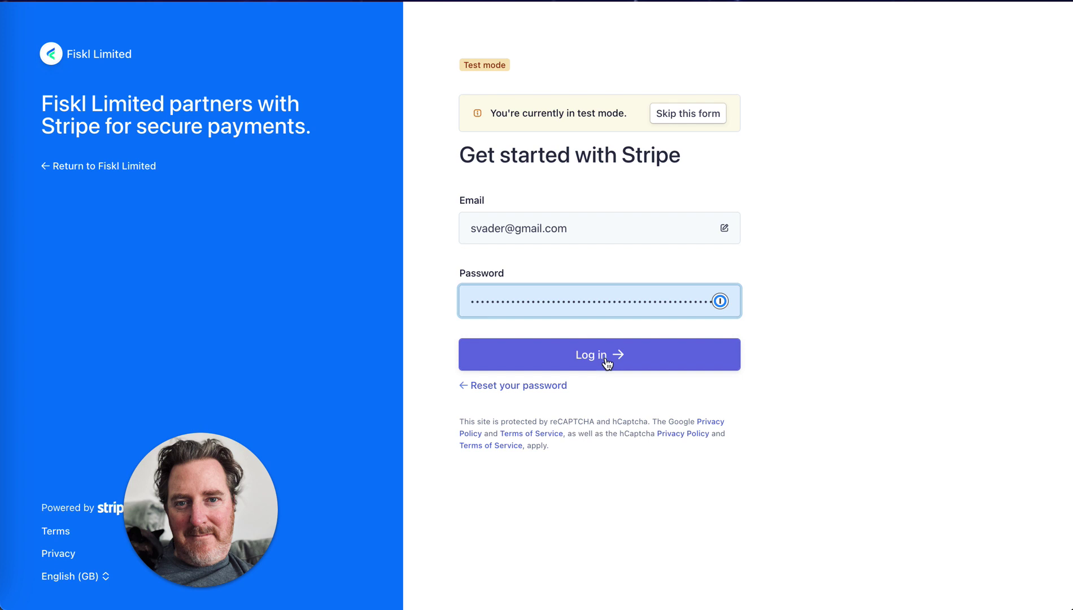
pyautogui.click(606, 362)
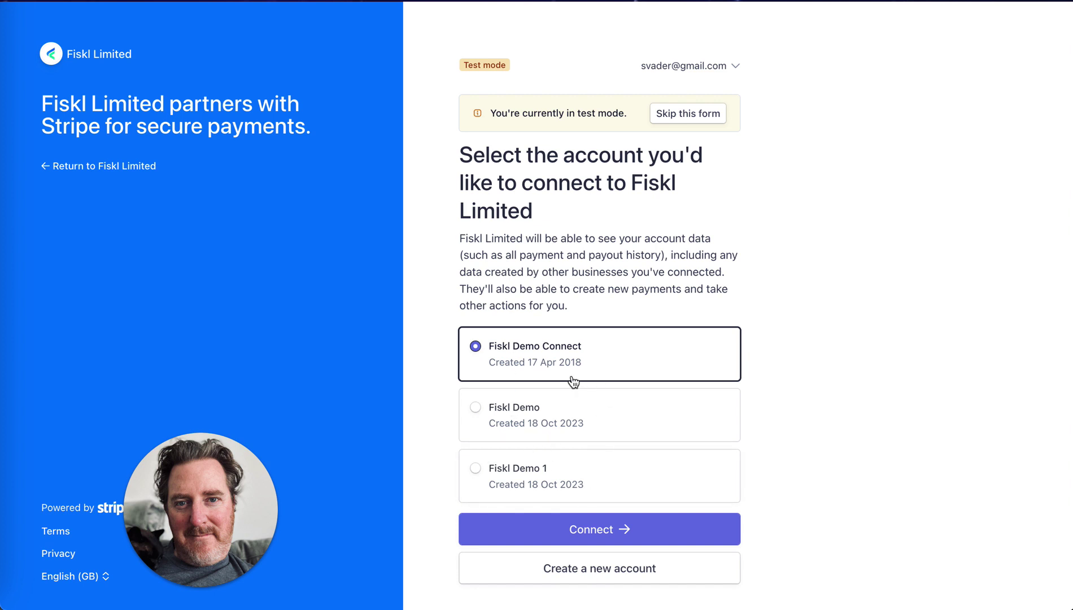
pyautogui.click(549, 472)
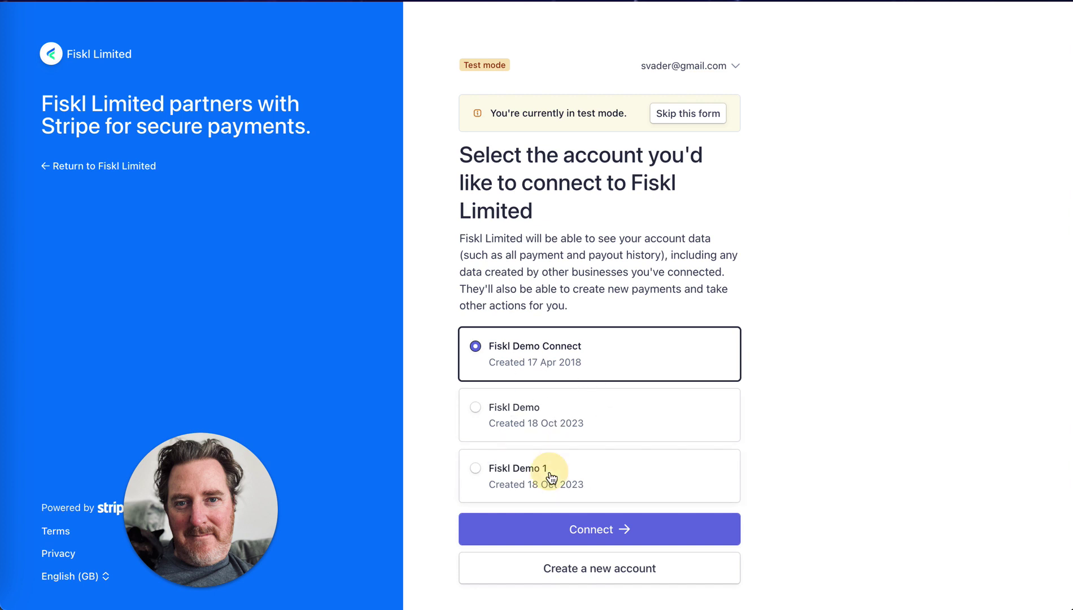
pyautogui.click(603, 531)
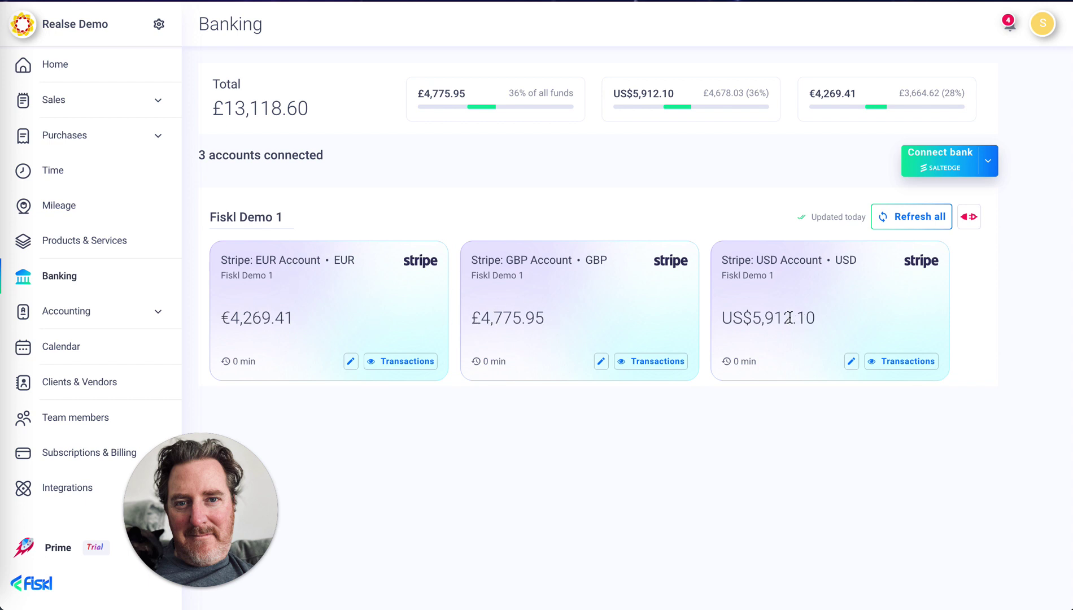
# Open the Stripe GBP account's transactions and examine the INV-0001 charge's payment and processing fee lines.
pyautogui.click(653, 364)
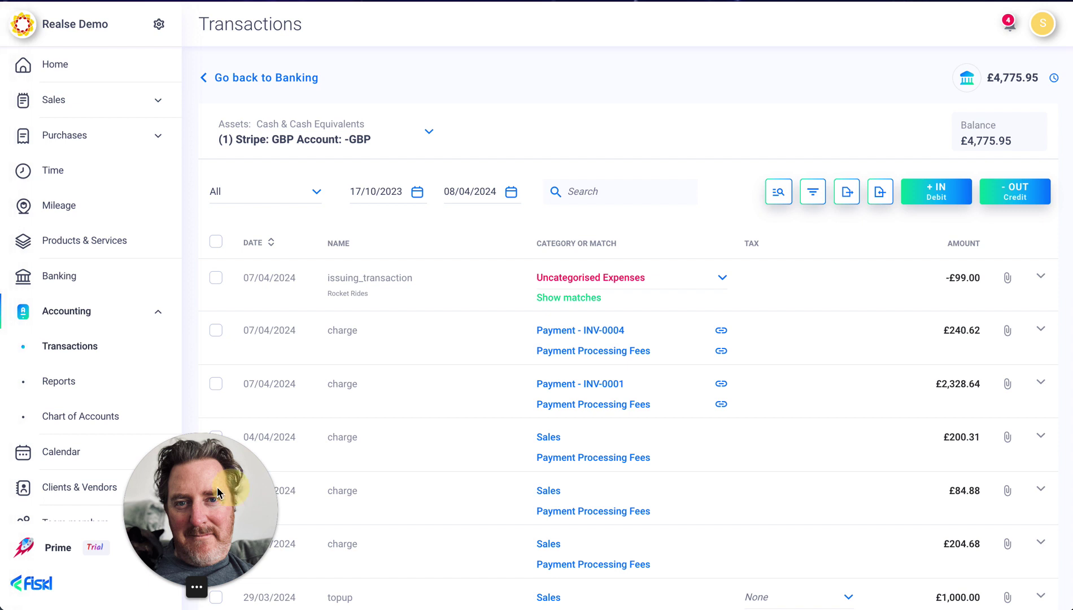
pyautogui.moveTo(216, 487); pyautogui.dragTo(125, 486)
pyautogui.scroll(-1, 775, 345)
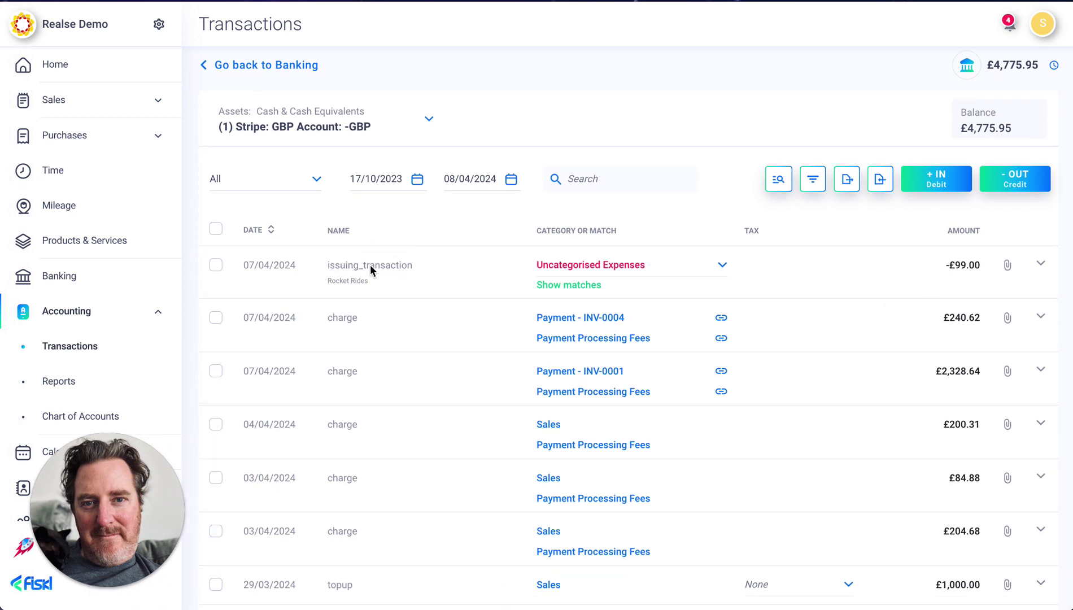
pyautogui.scroll(-2, 612, 278)
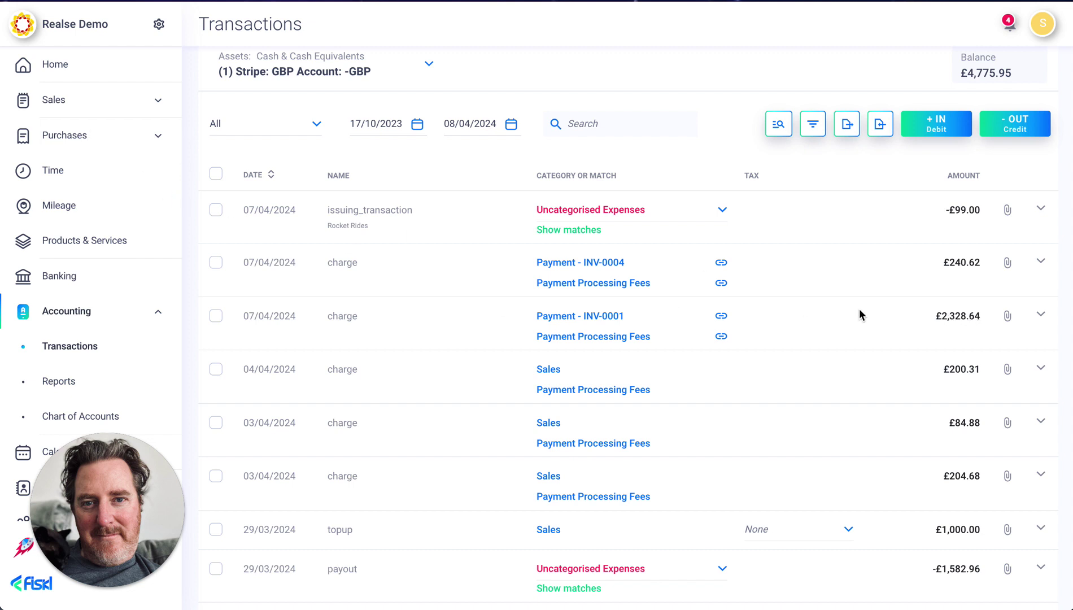
pyautogui.click(1042, 316)
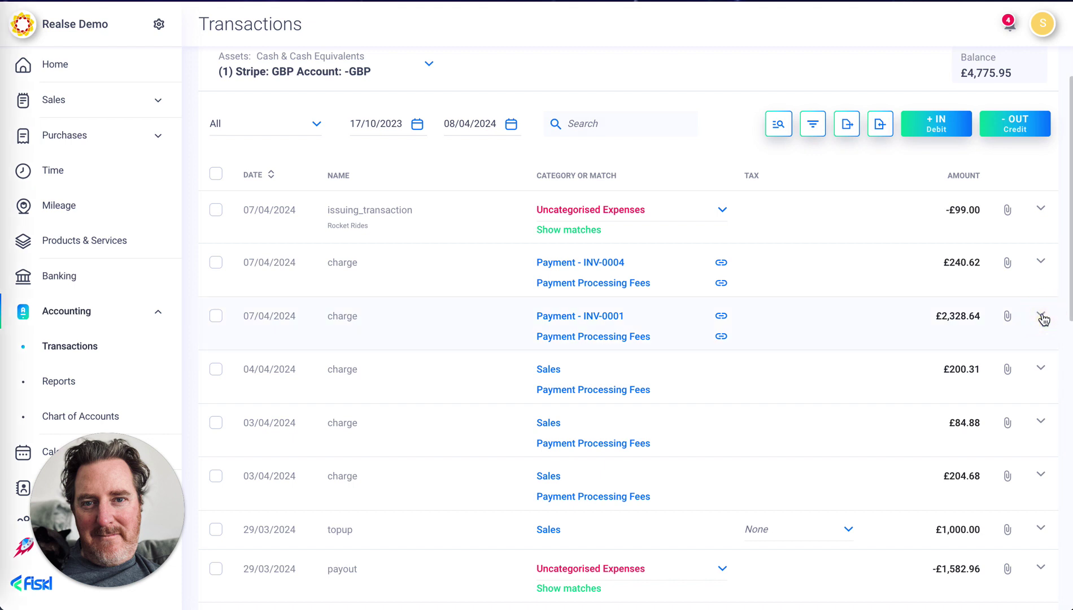
pyautogui.scroll(-2, 798, 333)
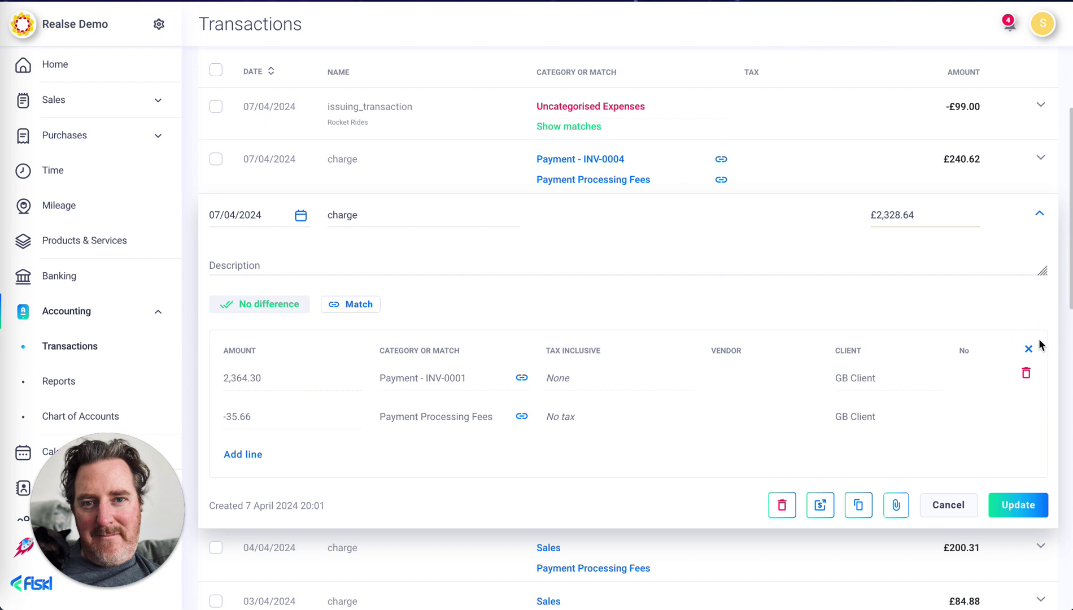
pyautogui.click(1039, 212)
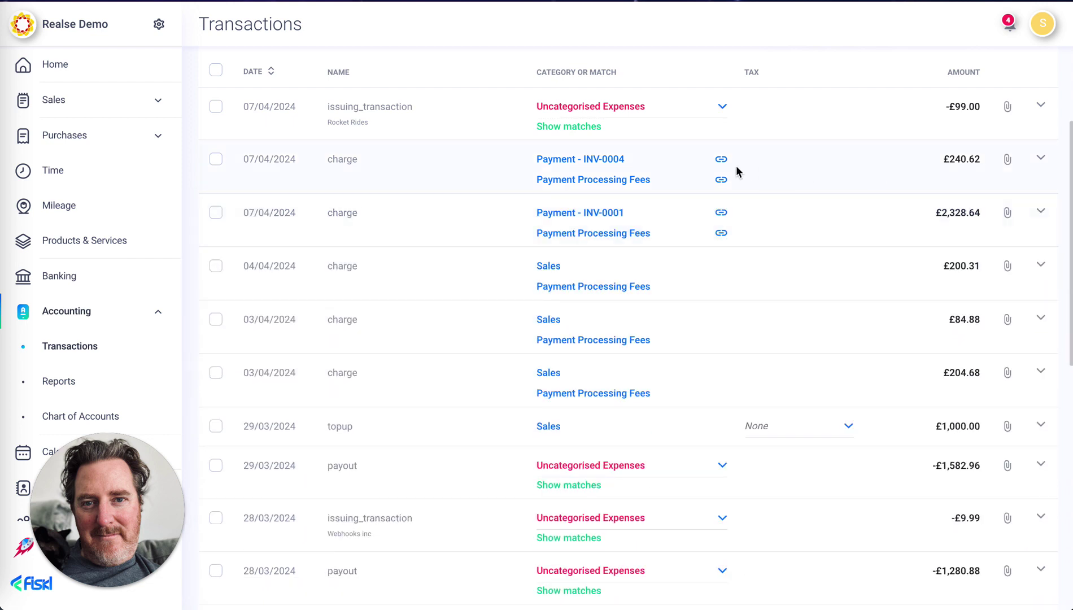
# Examine the INV-0004 charge's ZAR payment and fee lines with their exchange rates, and close it without updating.
pyautogui.click(1042, 162)
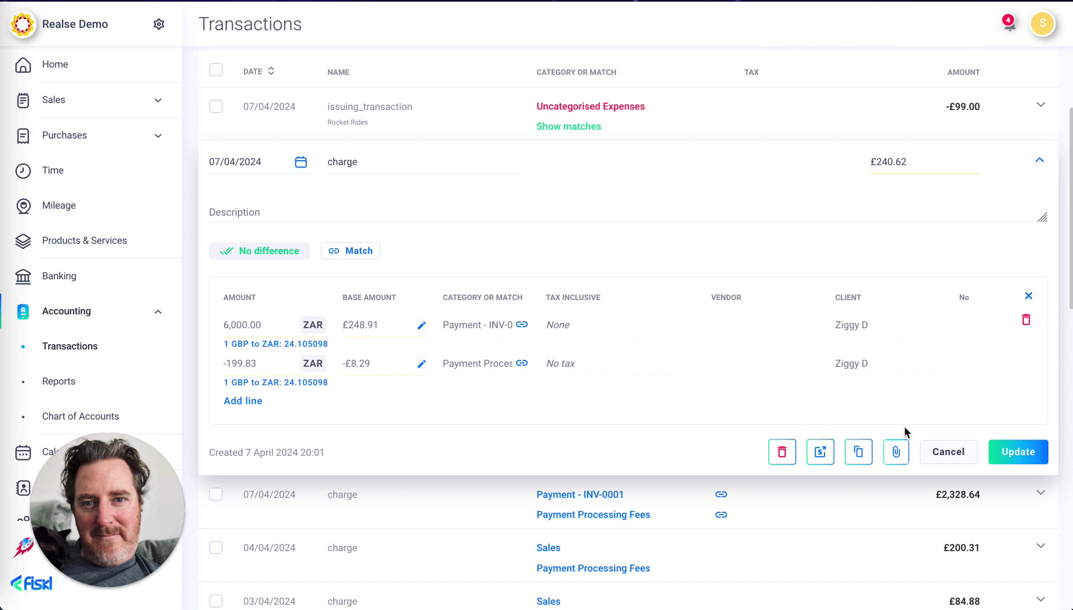
pyautogui.click(949, 453)
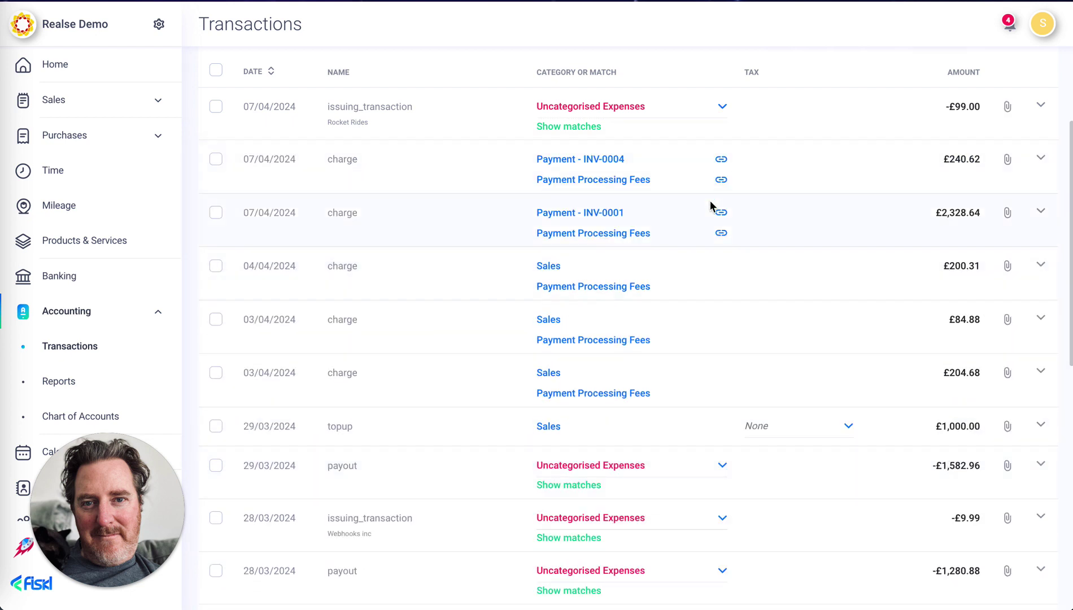
pyautogui.scroll(3, 699, 248)
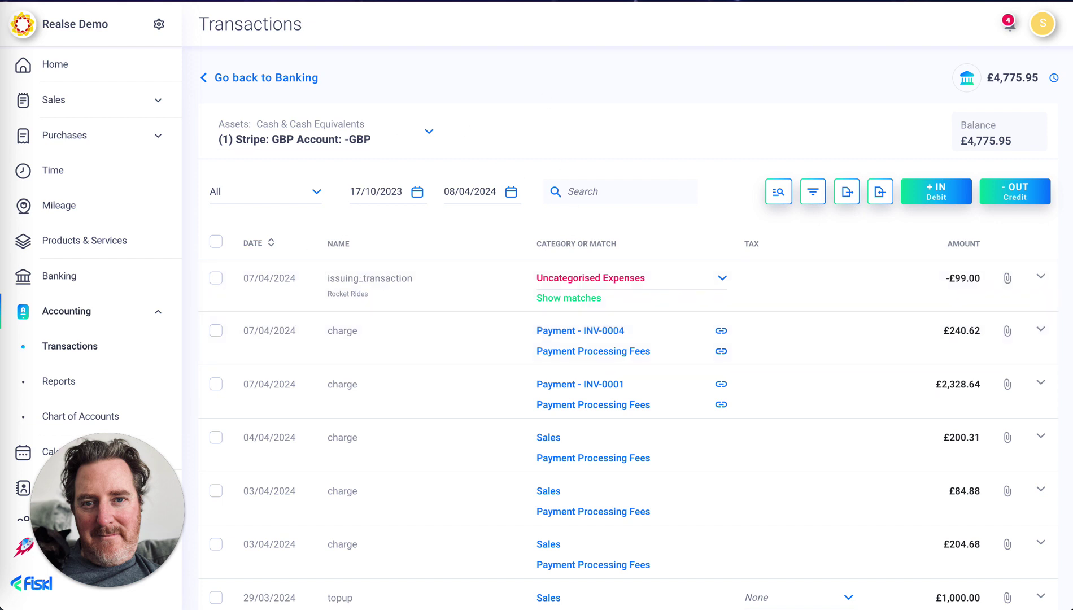
# Switch to the Stripe dashboard, examine the GBP balance and upcoming payouts, and go back to Fiskl's Banking page.
pyautogui.hotkey('ctrl', 'Tab')
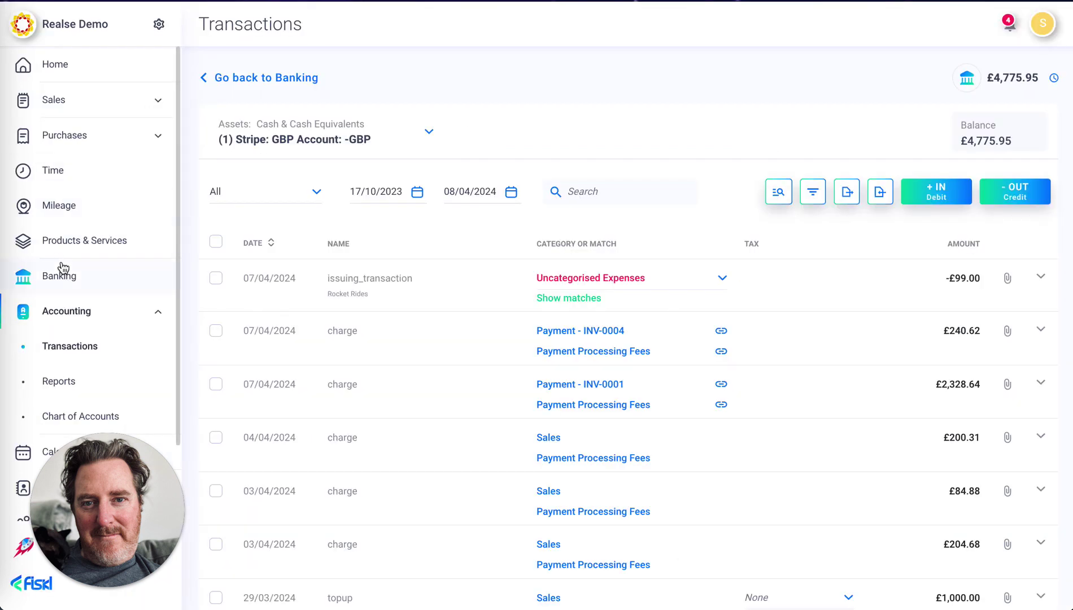
pyautogui.click(61, 276)
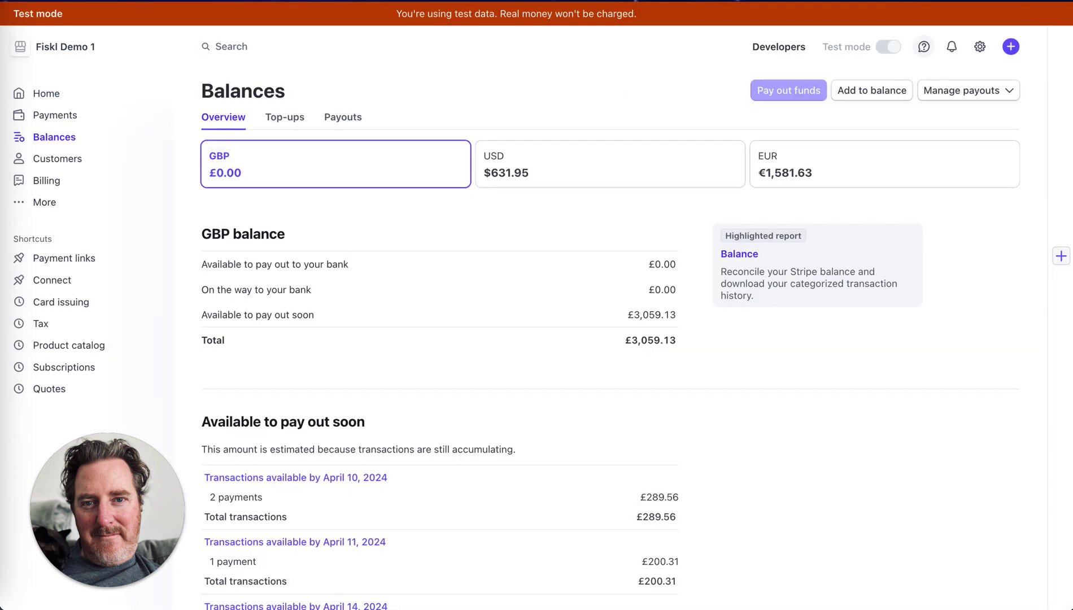
pyautogui.scroll(-1, 559, 330)
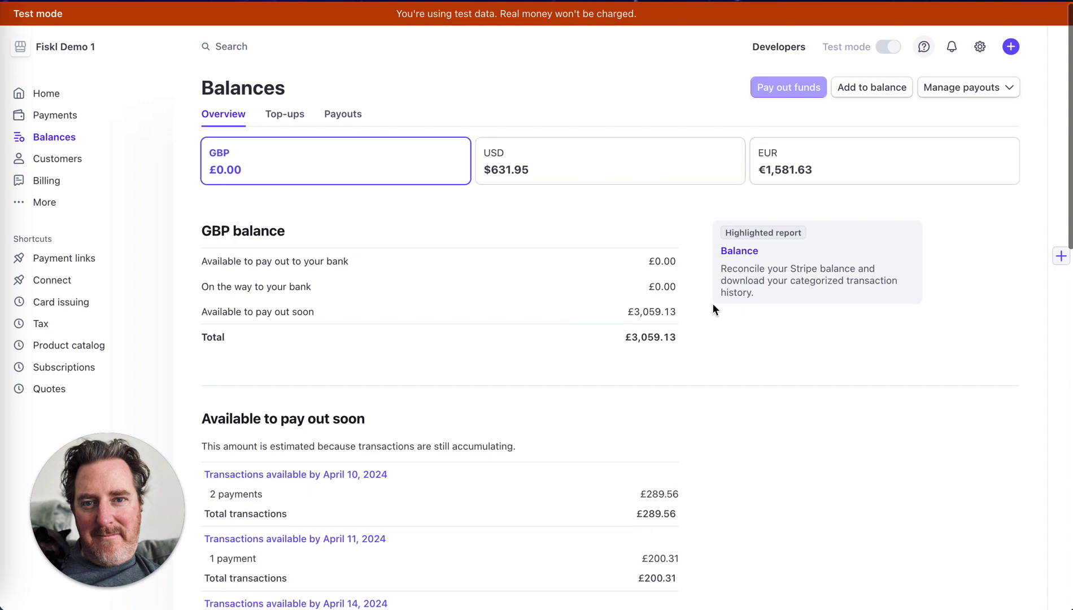
pyautogui.scroll(-9, 659, 340)
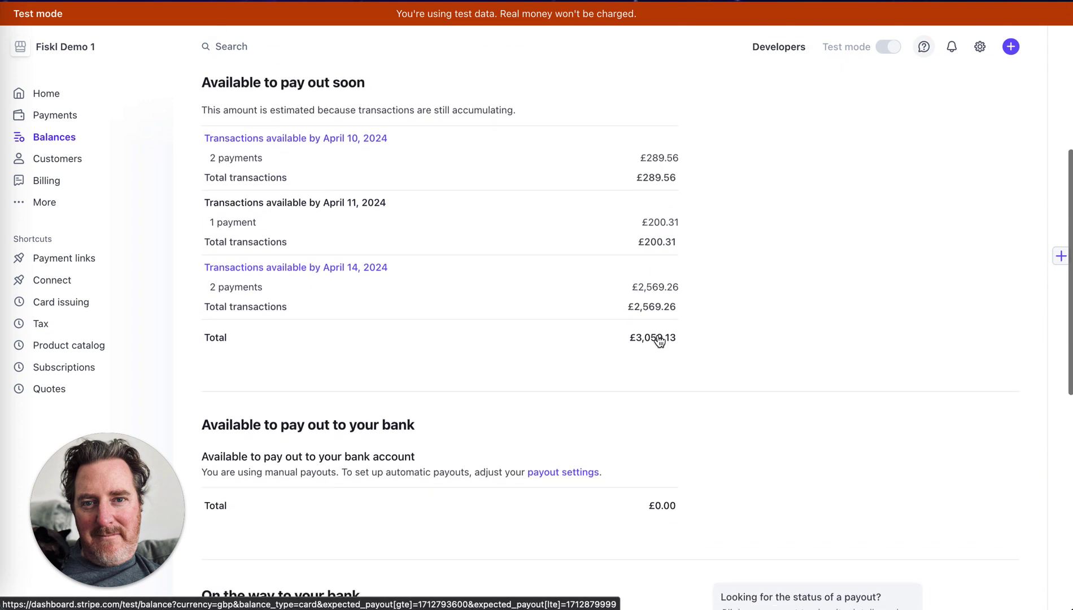
pyautogui.scroll(-6, 659, 340)
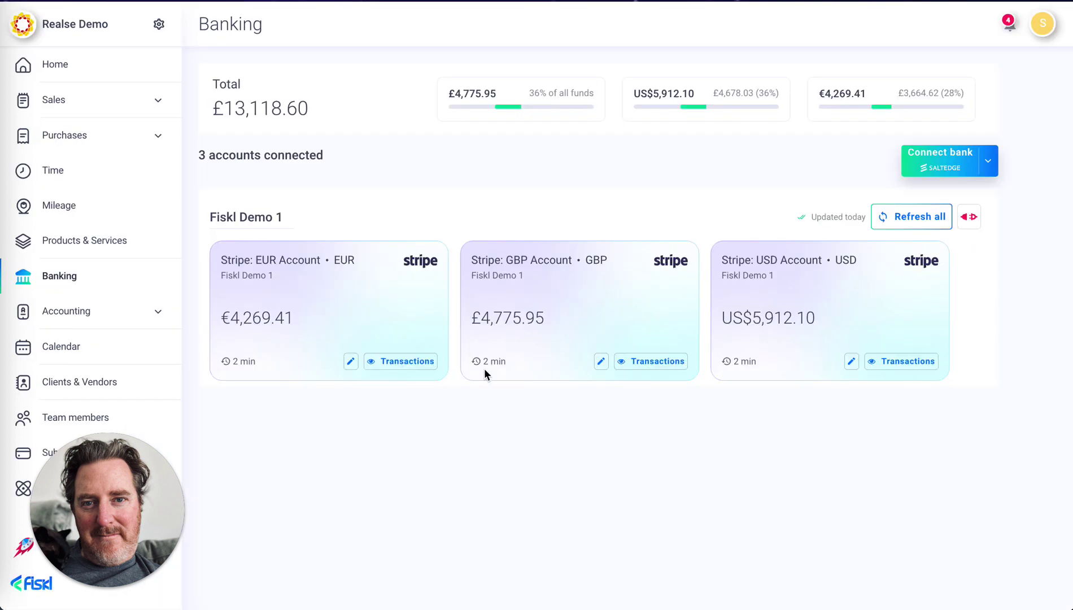
# Open the Stripe GBP account's transactions and search them for "pay".
pyautogui.click(666, 365)
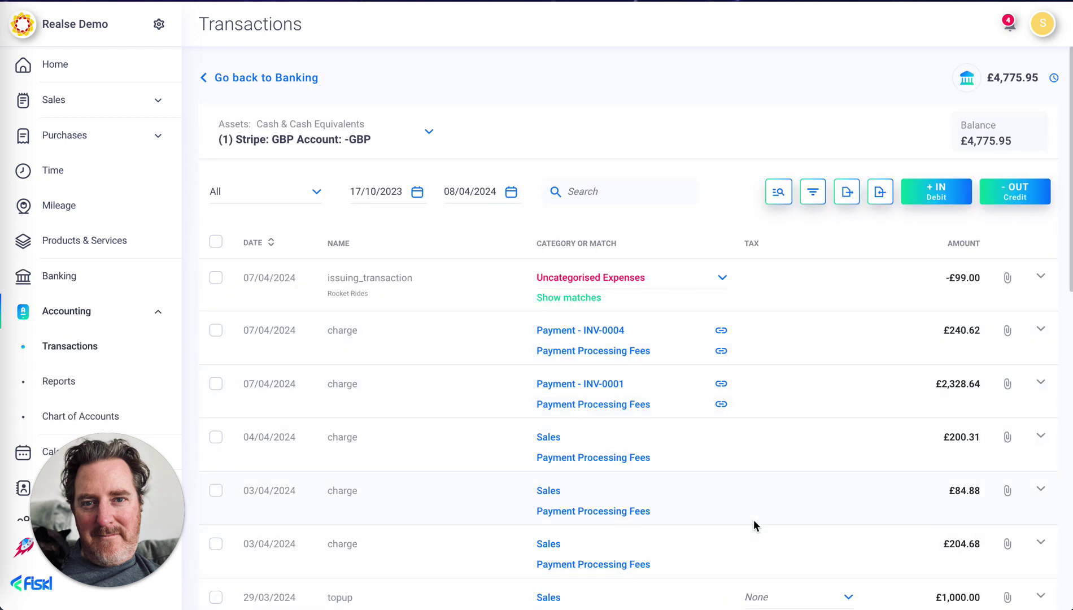
pyautogui.click(597, 188)
pyautogui.write('pay')
pyautogui.press('Return')
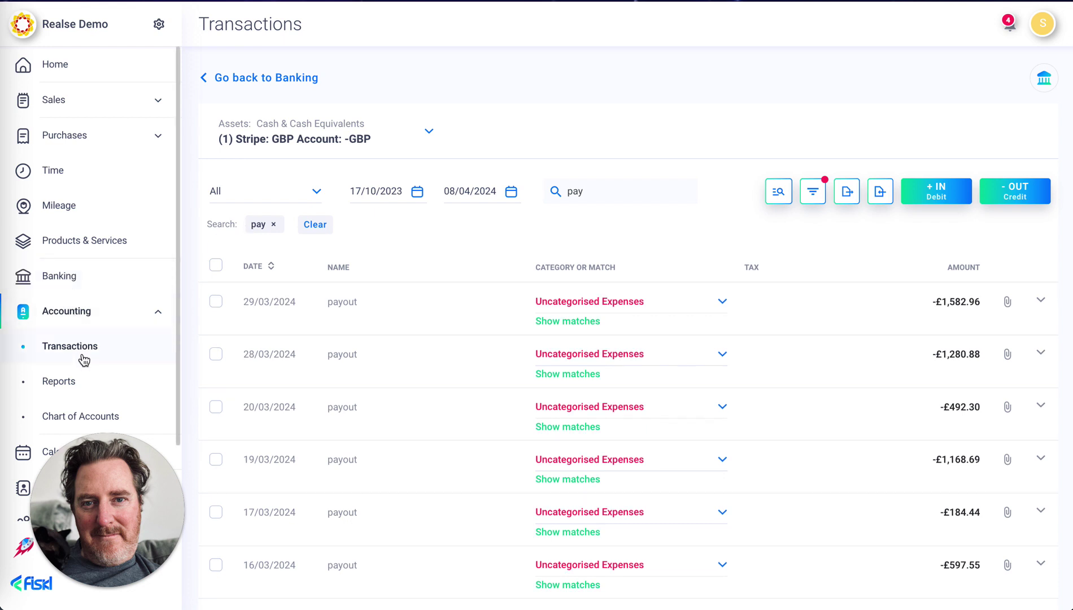
# Open the HSBC account's transactions from the Chart of Accounts and show the matches for the Stripe Payout.
pyautogui.click(83, 418)
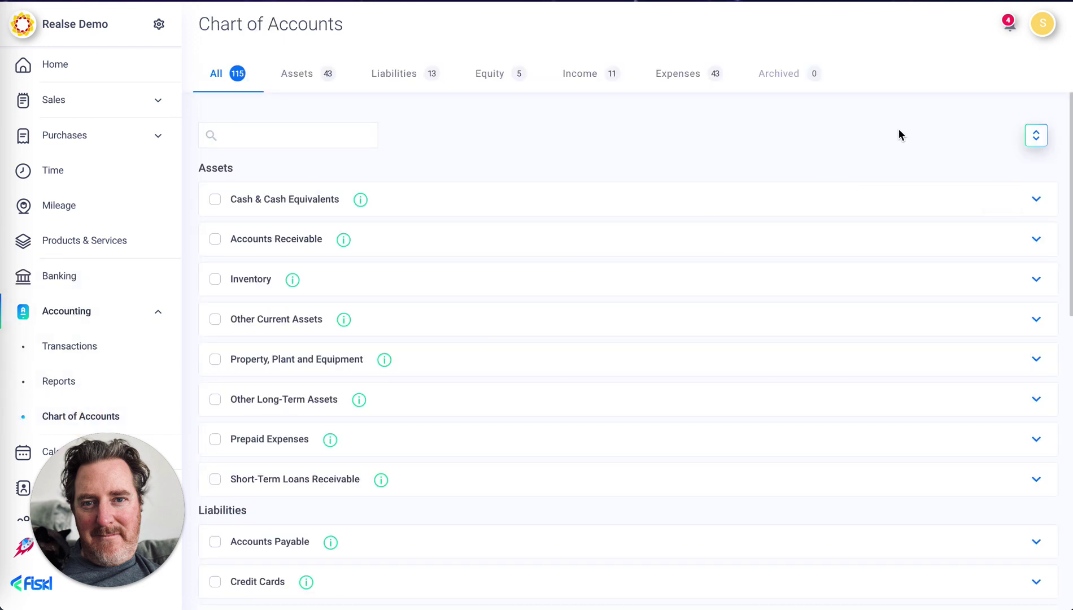
pyautogui.click(864, 203)
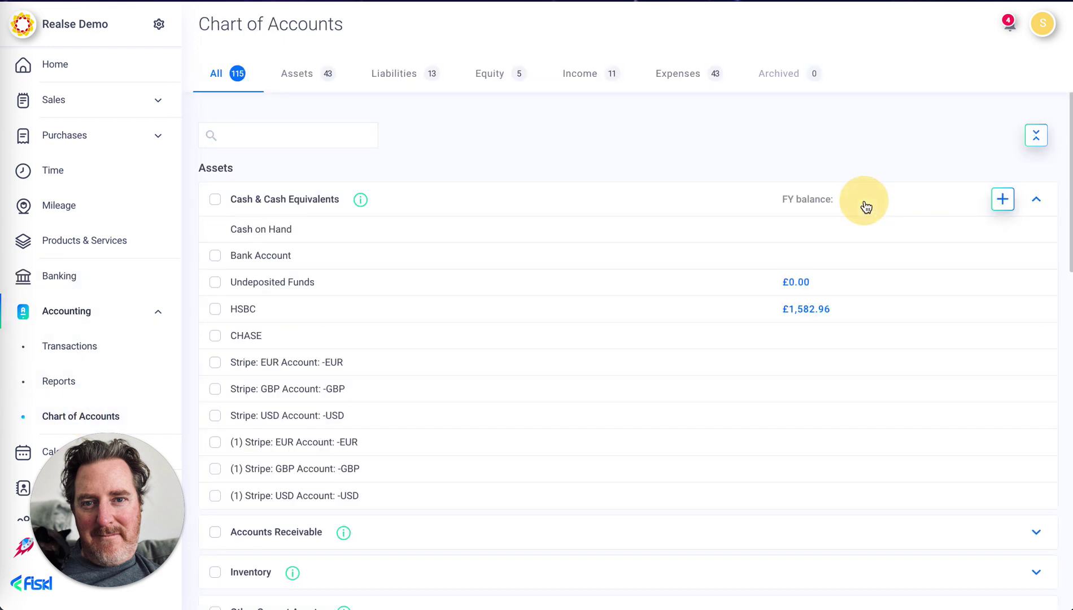
pyautogui.click(813, 313)
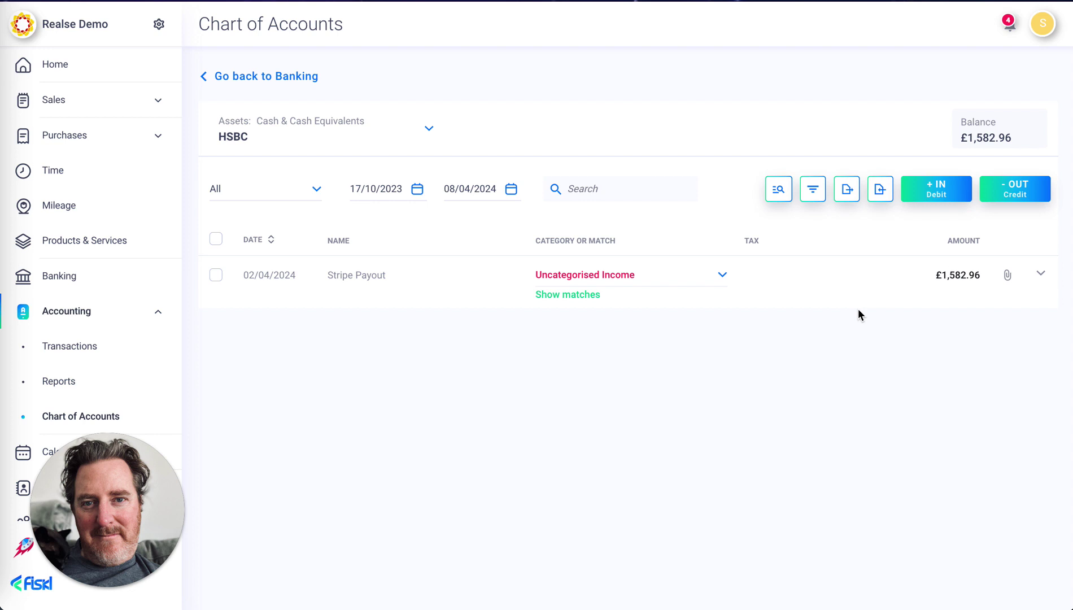
pyautogui.click(587, 294)
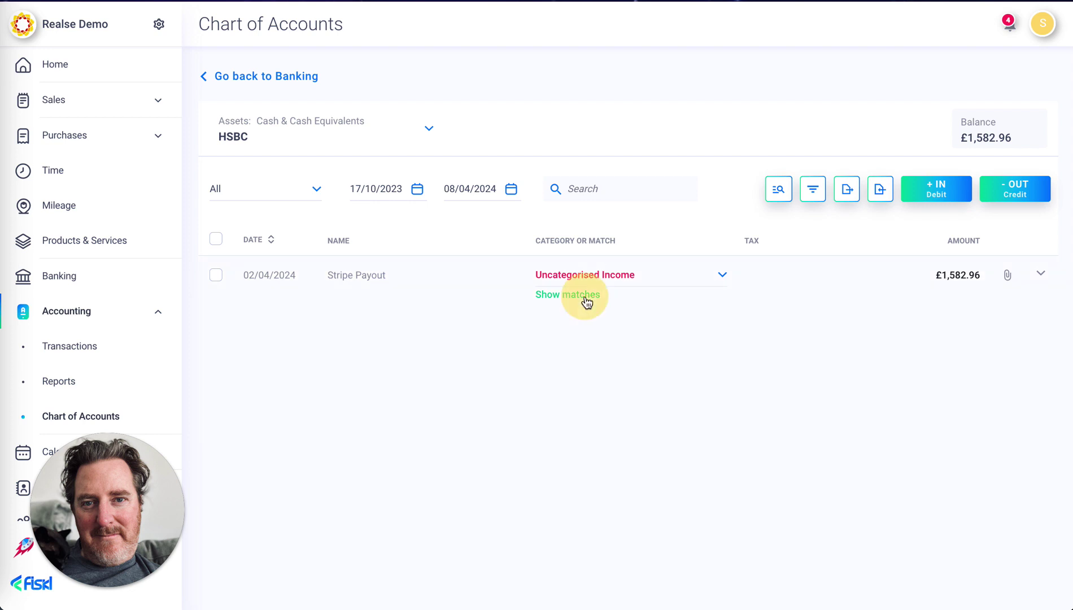
pyautogui.scroll(-1, 511, 412)
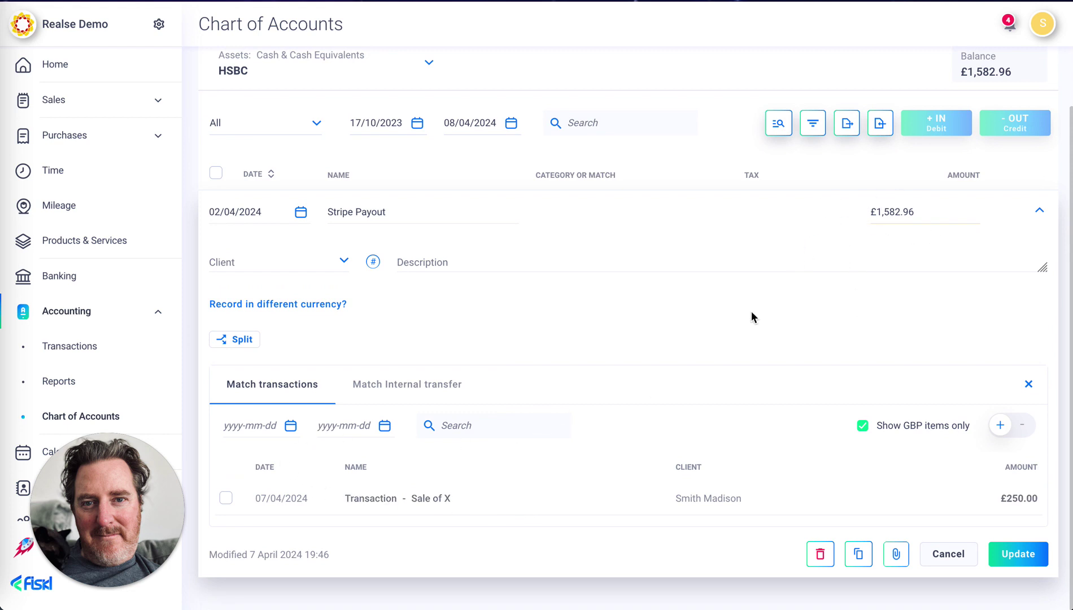
pyautogui.click(266, 425)
pyautogui.click(238, 286)
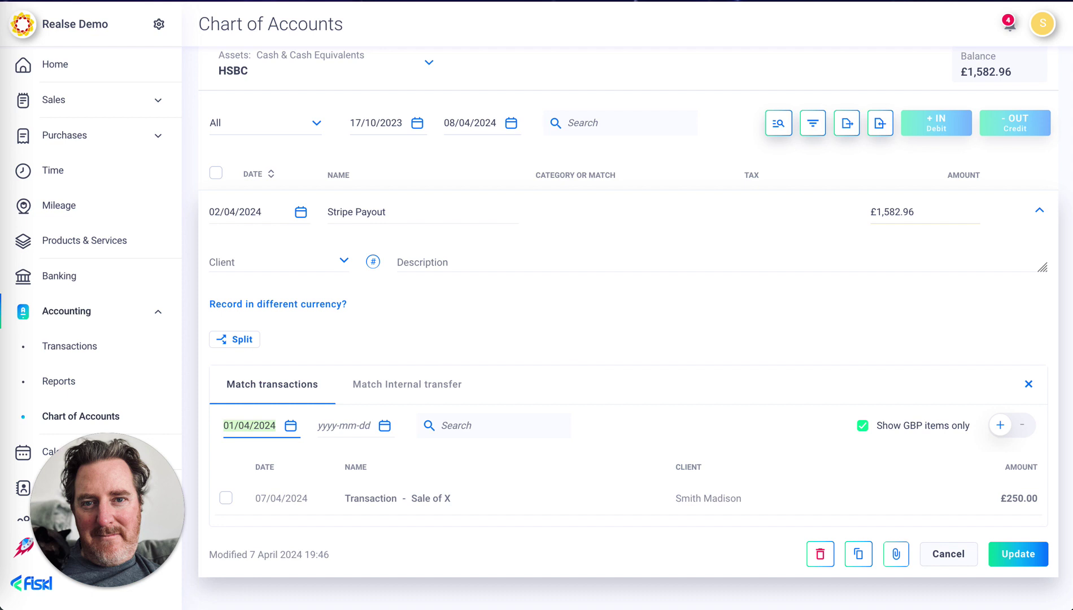
pyautogui.press('BackSpace')
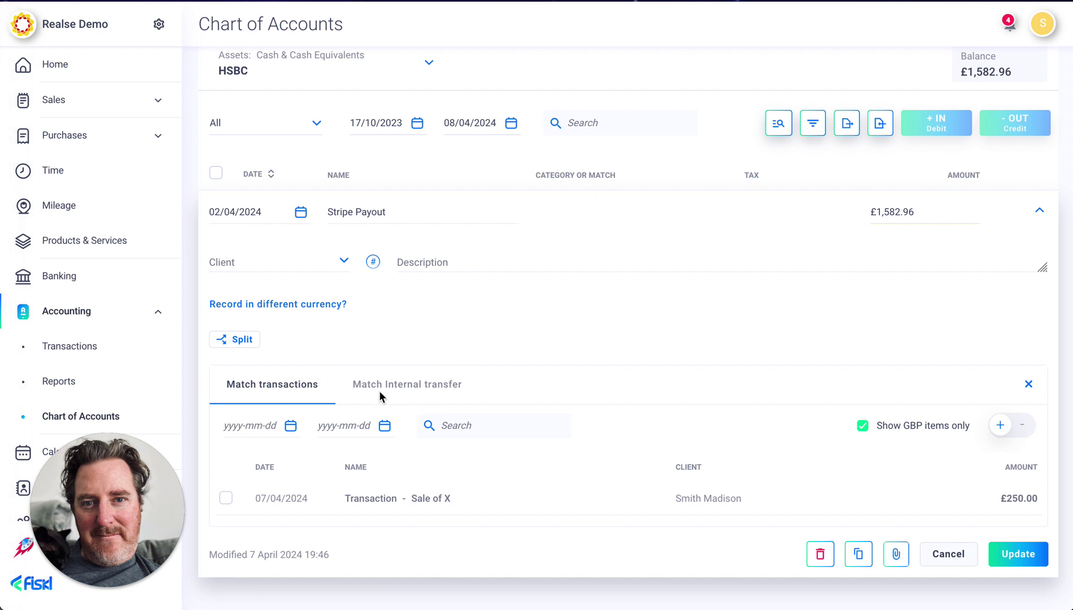
# Match the HSBC Stripe Payout as an internal transfer with the 29/03/2024 Stripe GBP payout of £1,582.96, searching from 01/03/2024, and update it.
pyautogui.click(402, 391)
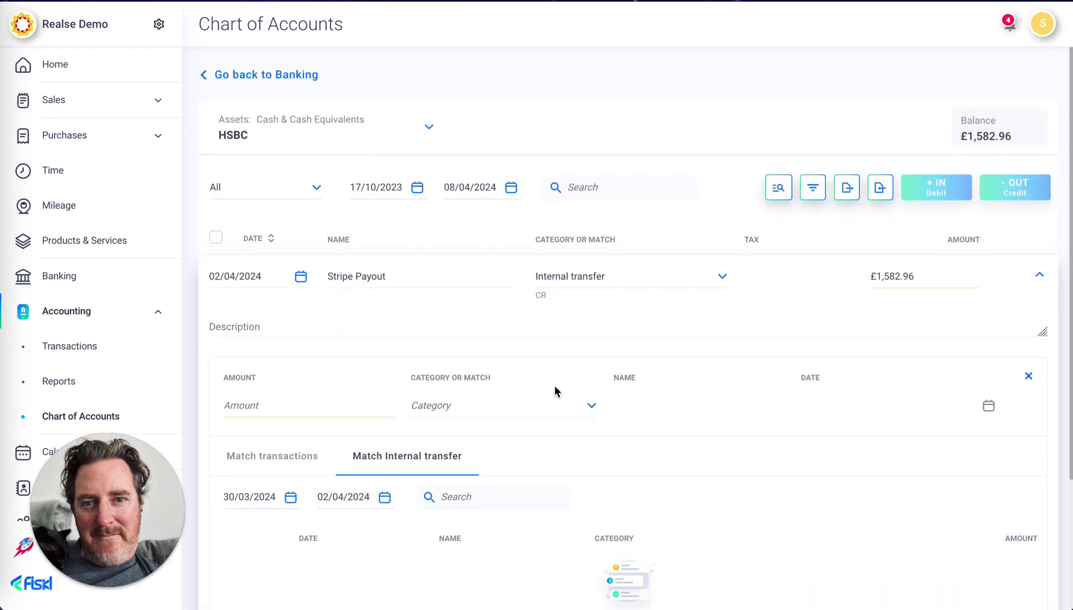
pyautogui.click(259, 416)
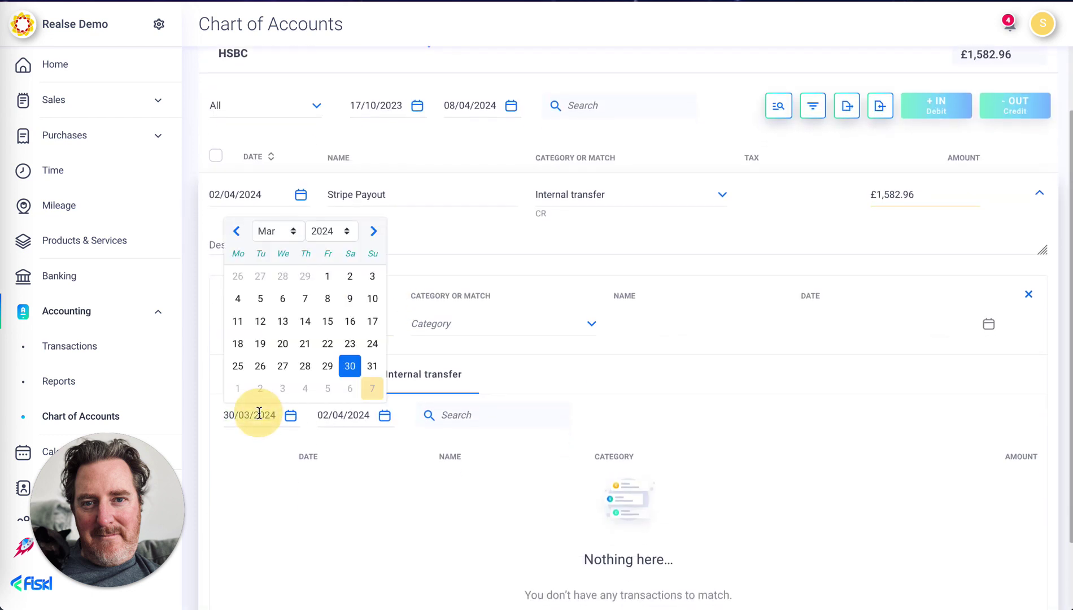
pyautogui.click(325, 277)
pyautogui.scroll(-2, 514, 357)
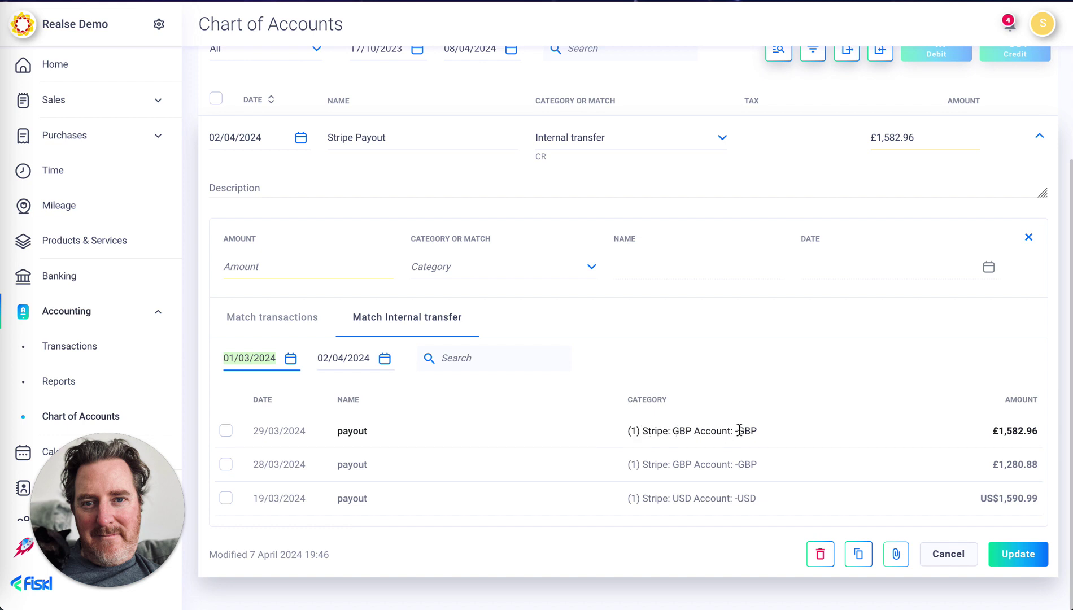
pyautogui.scroll(1, 726, 225)
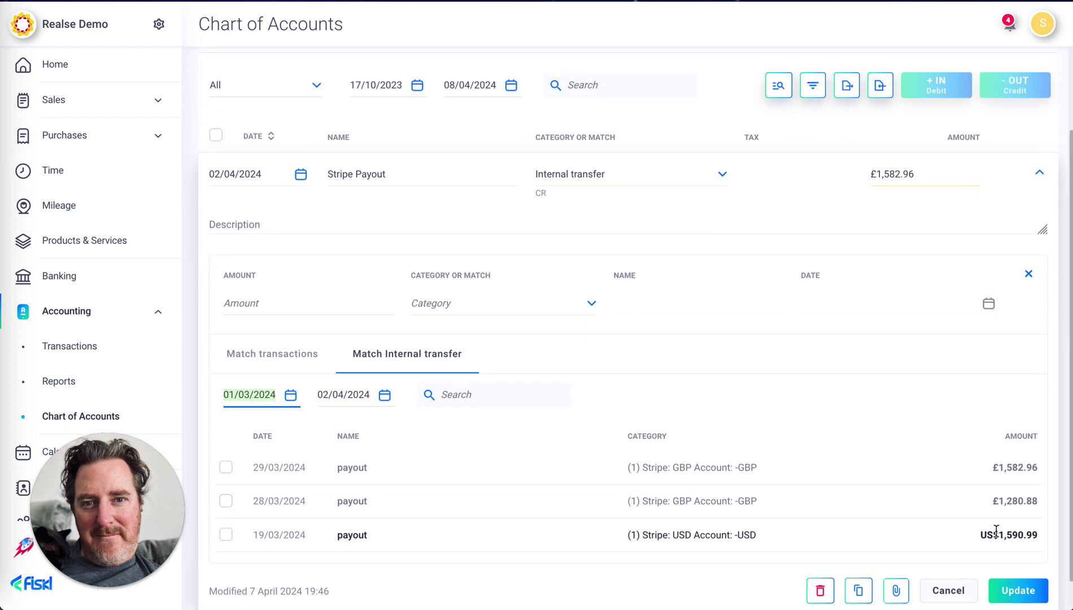
pyautogui.click(811, 466)
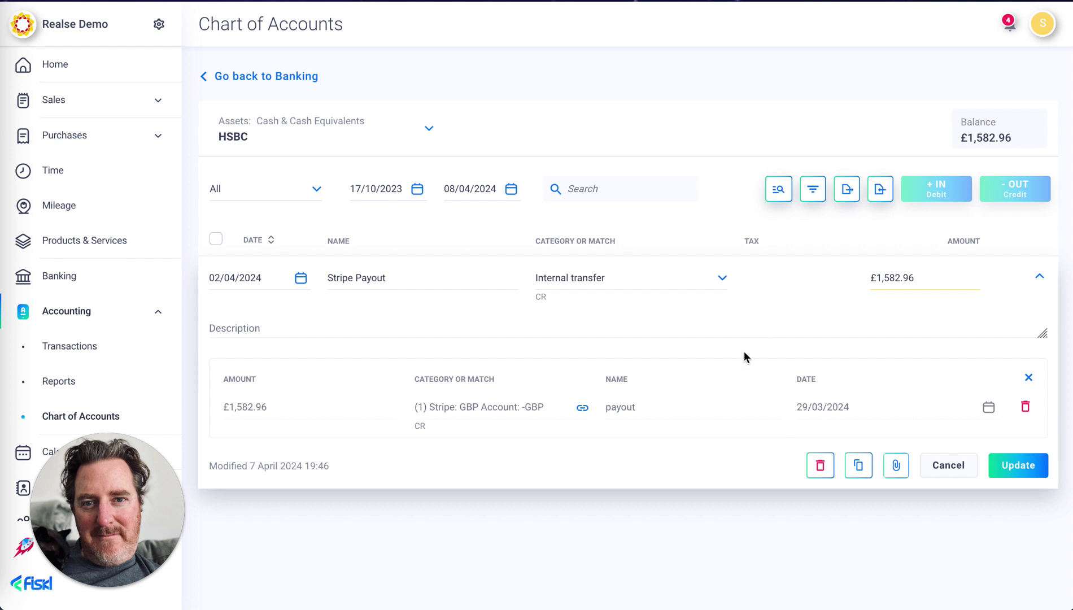
pyautogui.click(1018, 464)
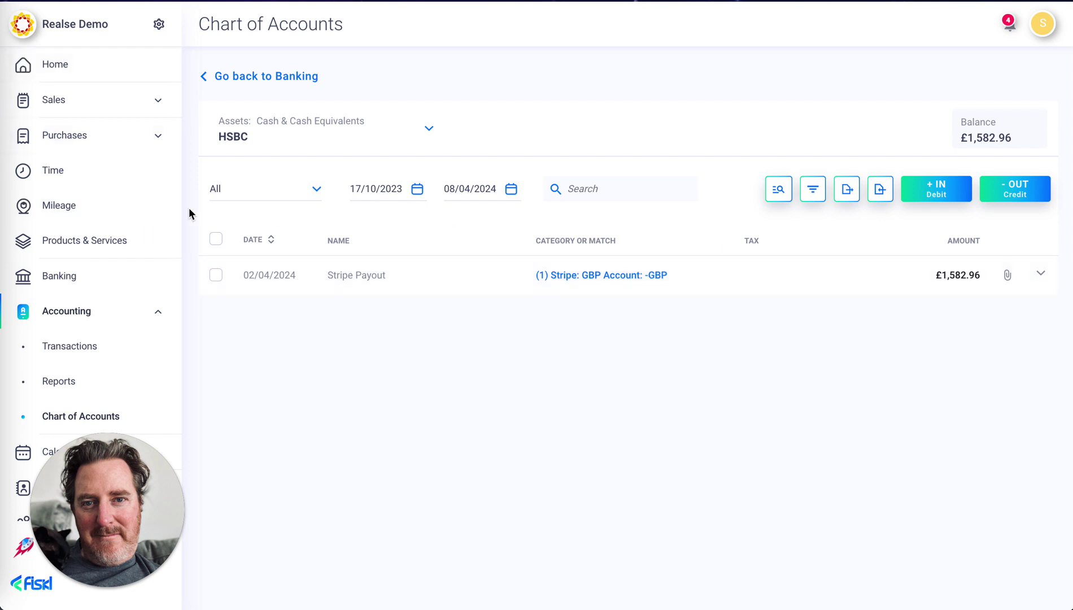
# Go to Banking and open the Stripe GBP account's transactions to check the matched payout.
pyautogui.click(60, 276)
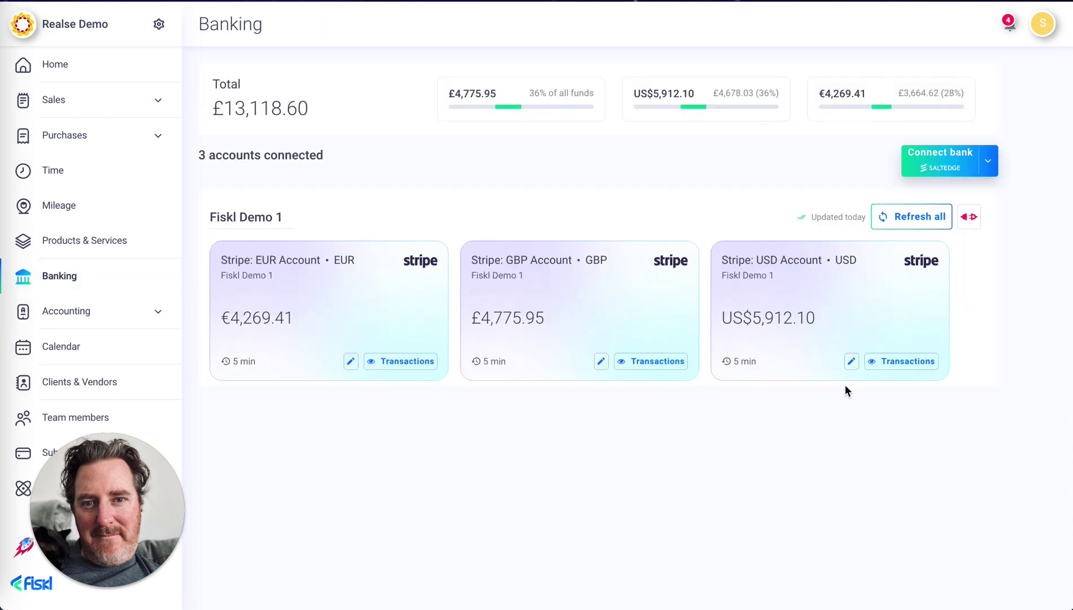
pyautogui.click(663, 362)
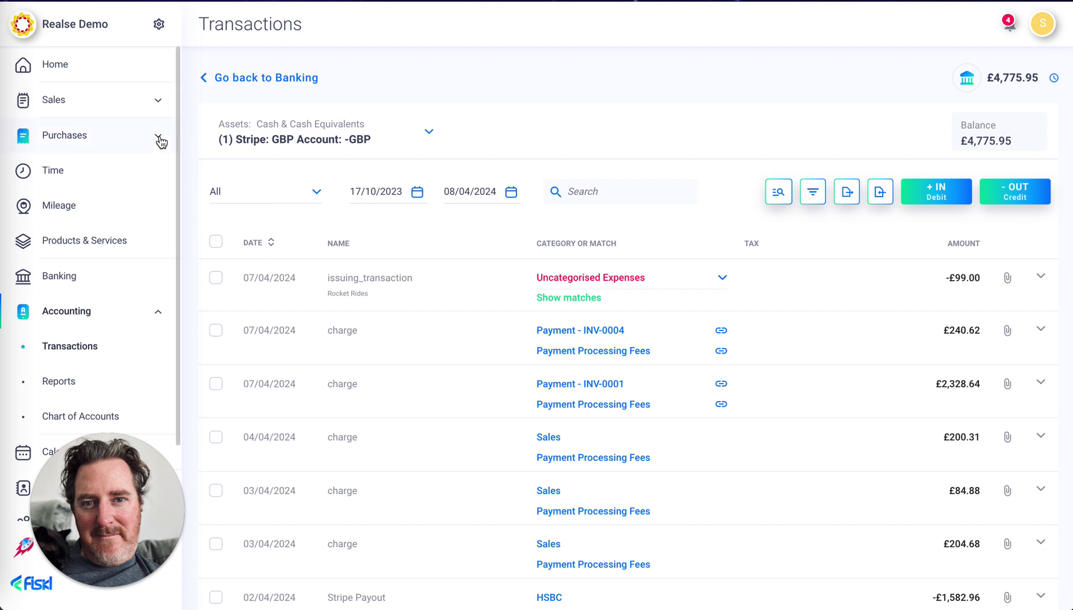
# Open the sales invoices list and filter it by the client of INV-0002.
pyautogui.click(59, 102)
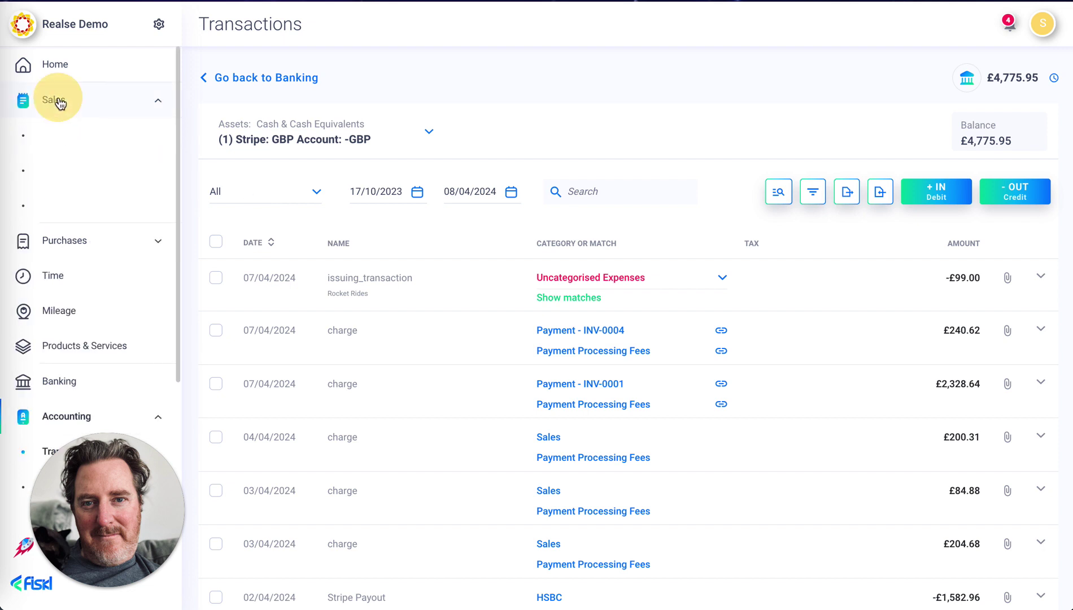
pyautogui.click(60, 136)
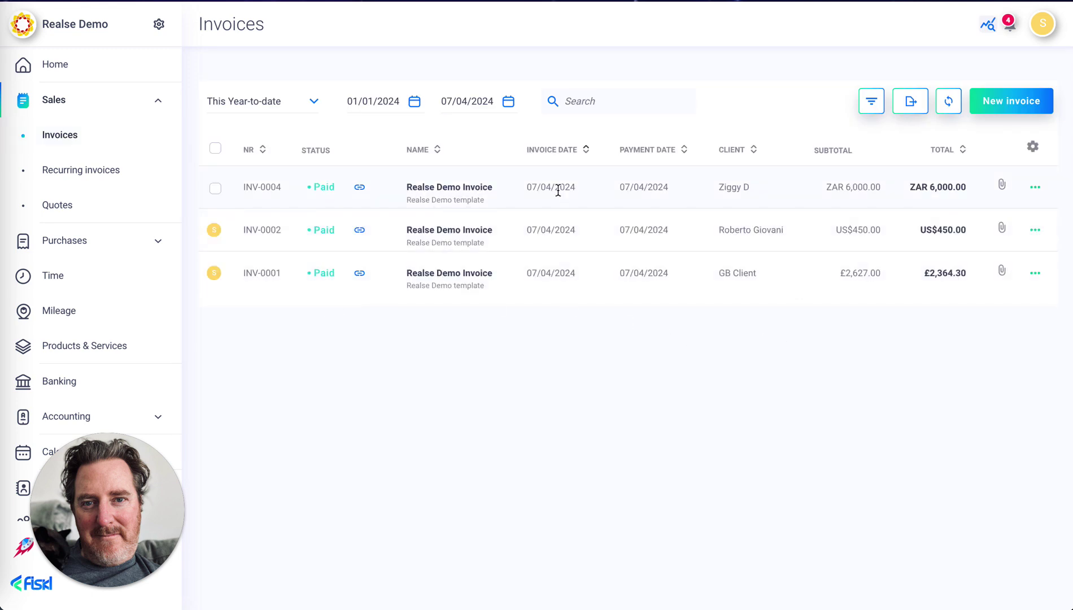
pyautogui.click(871, 102)
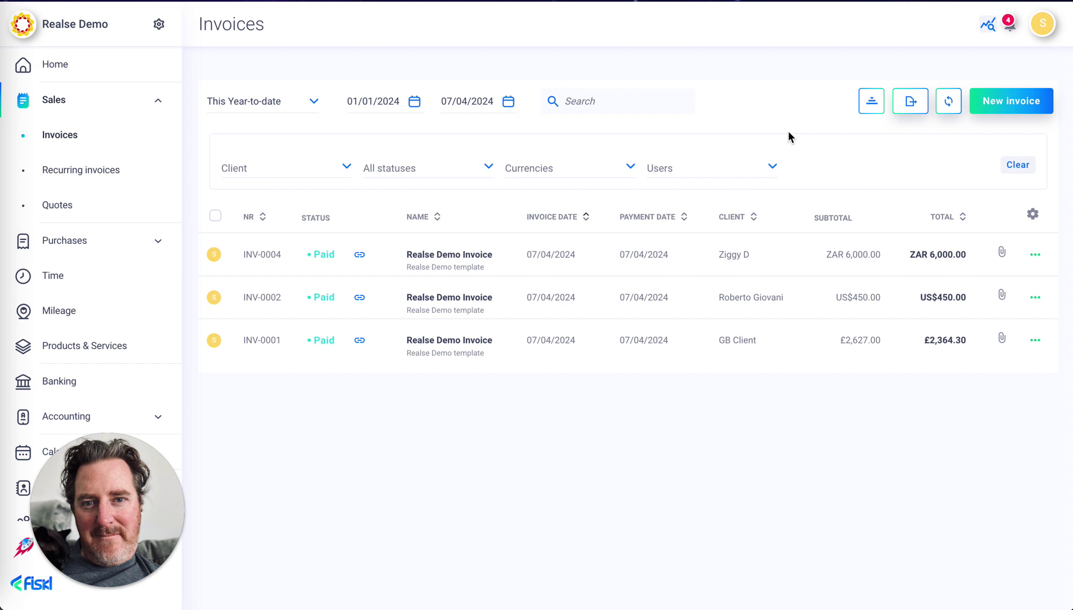
pyautogui.click(324, 168)
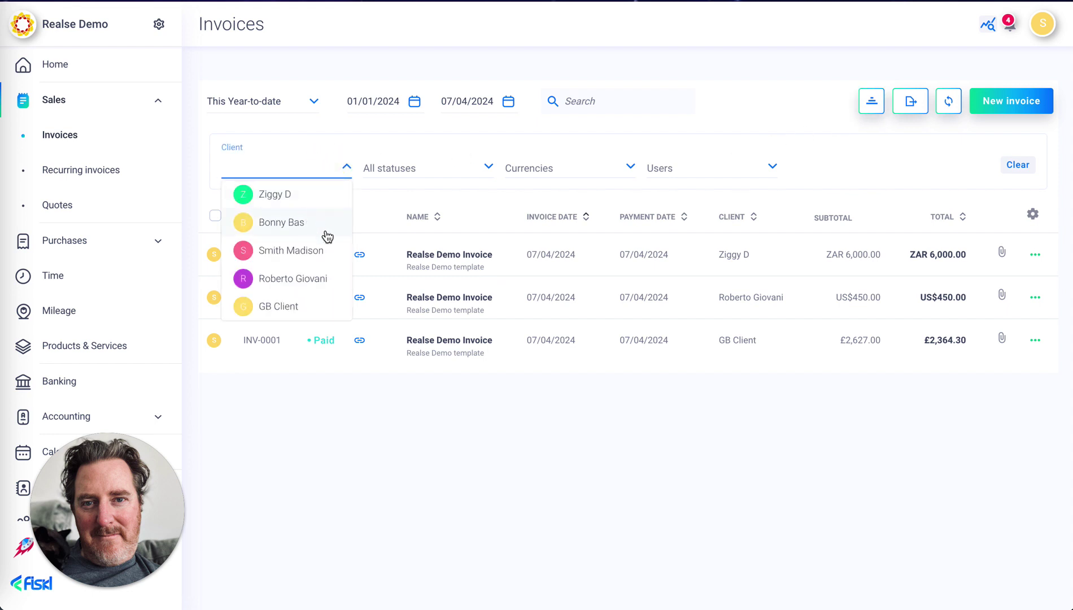
pyautogui.click(300, 279)
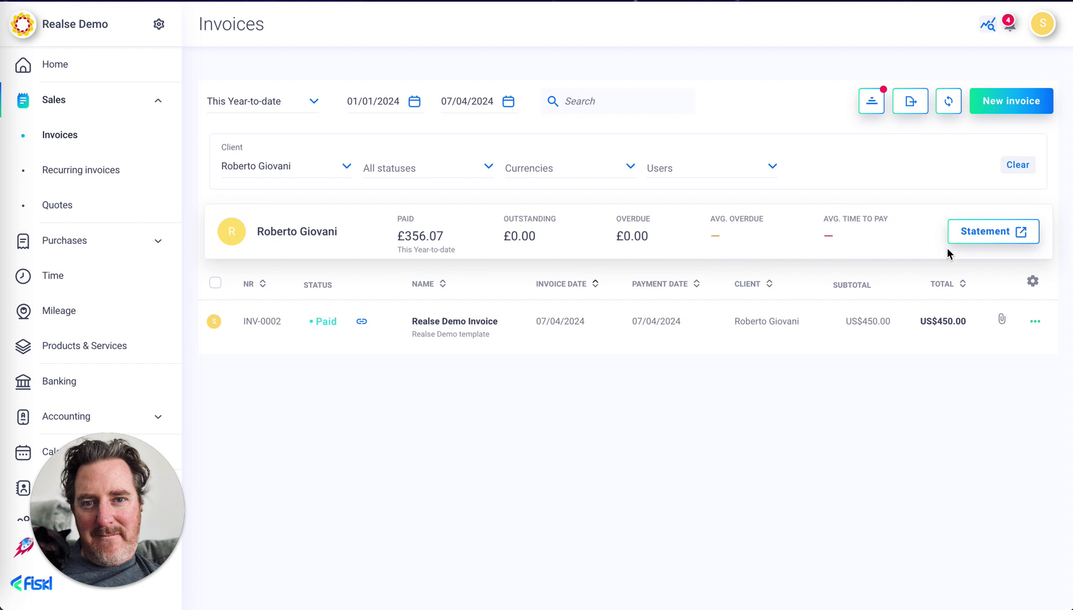
# Open the filtered client's Statement of Accounts and examine its USD invoices and payments.
pyautogui.click(995, 232)
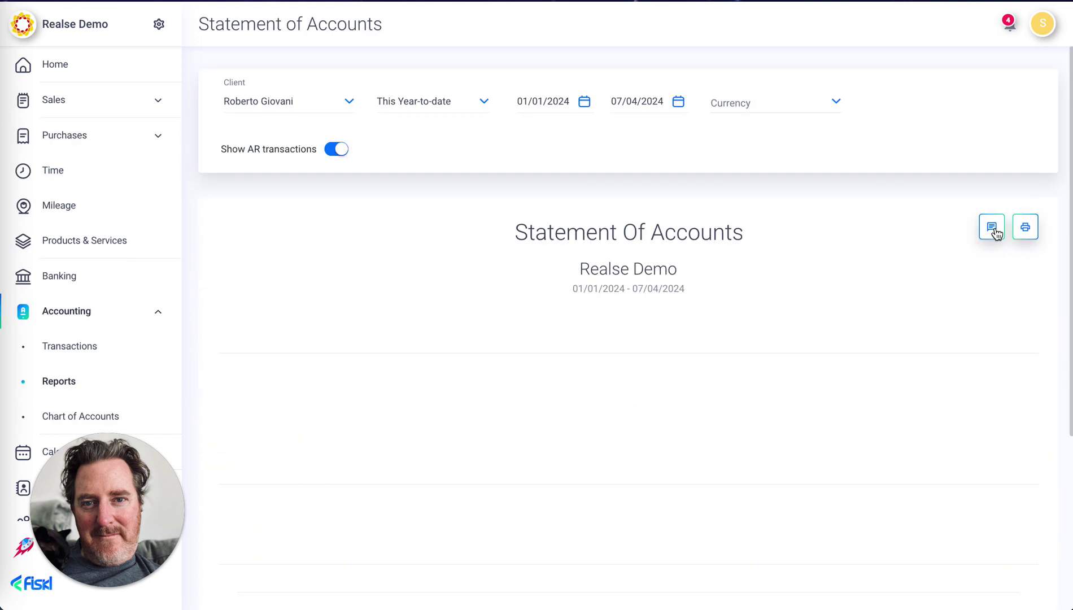
pyautogui.scroll(-6, 926, 269)
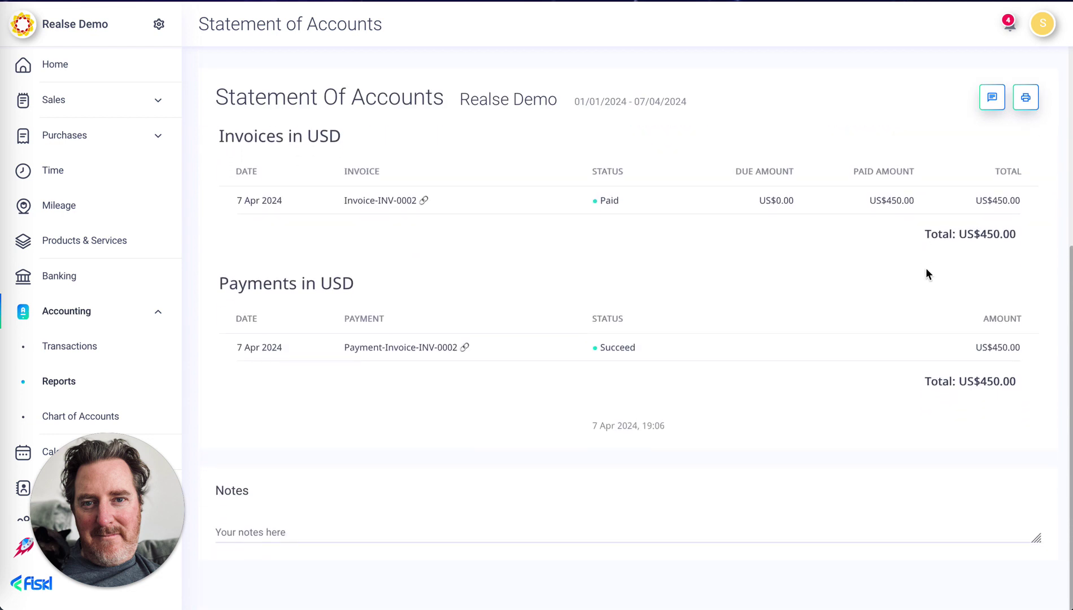
pyautogui.scroll(6, 925, 273)
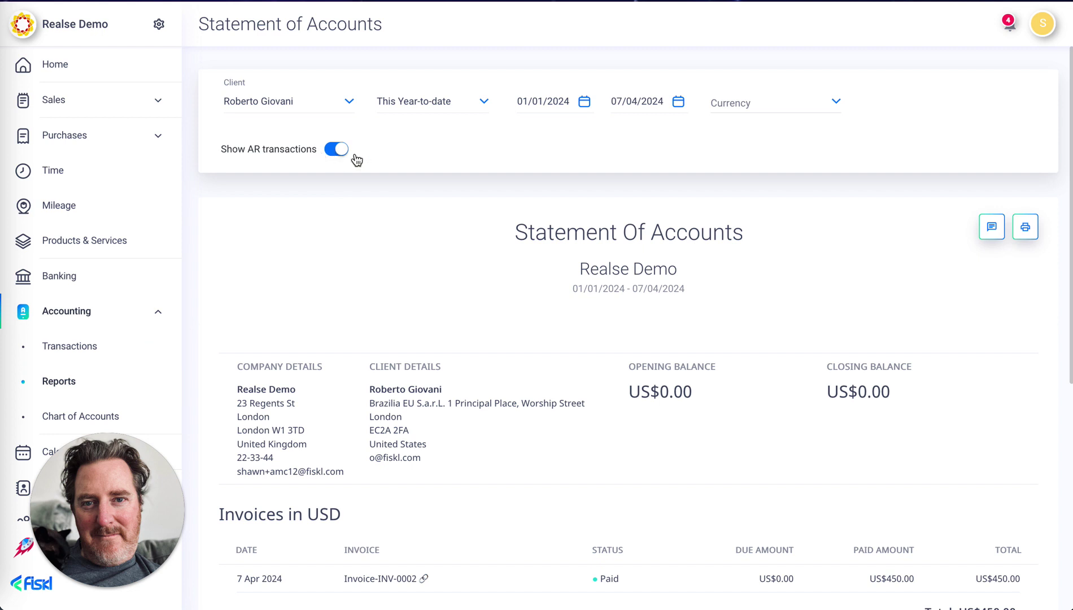
# Switch the Statement of Accounts to the client of INV-0004 and examine the ZAR invoices and payments.
pyautogui.click(286, 101)
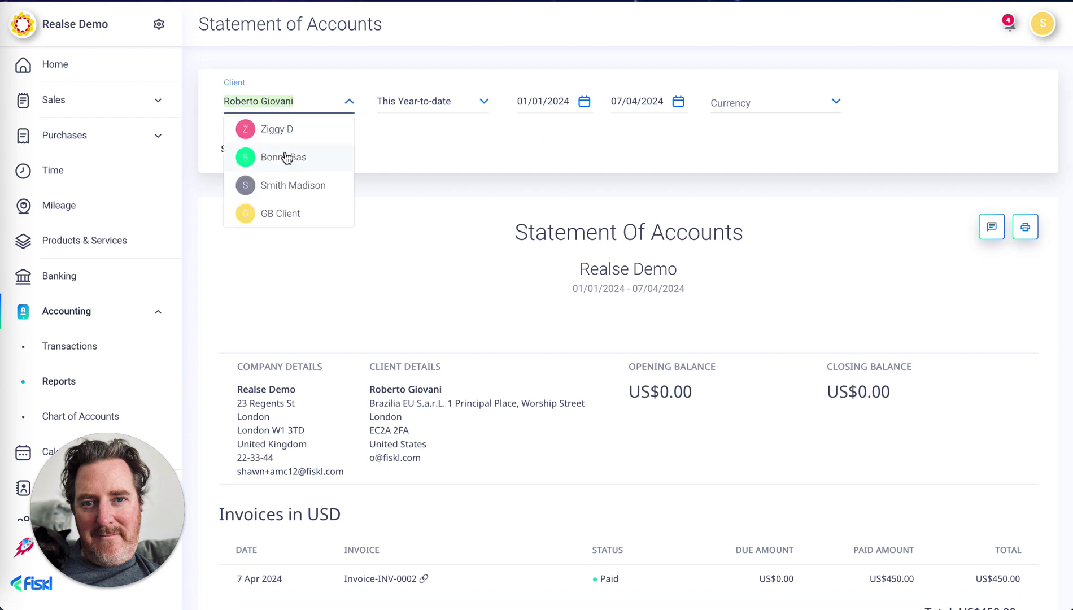
pyautogui.click(280, 130)
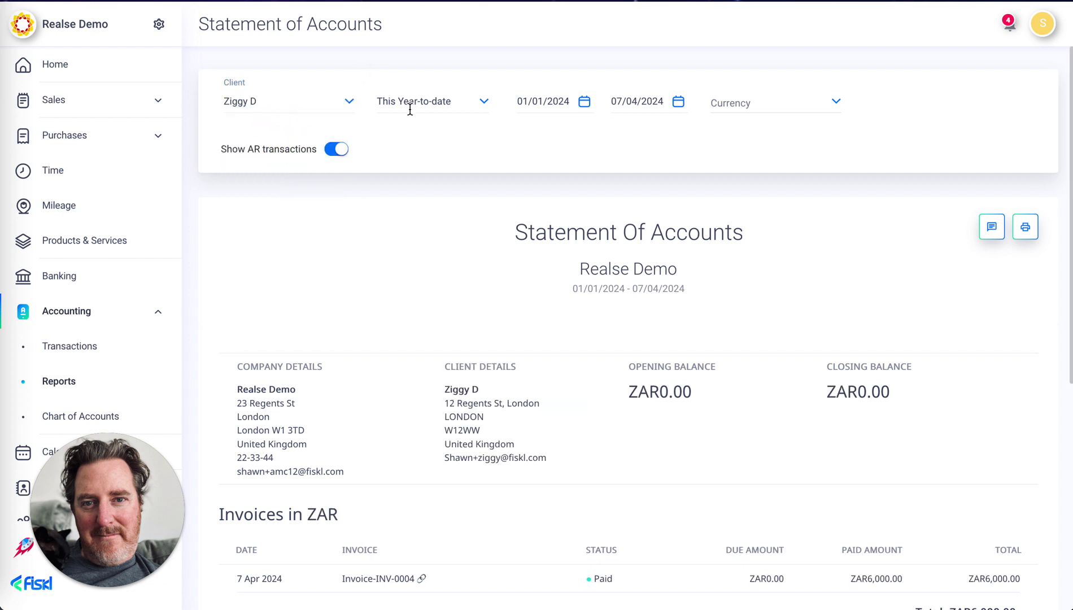
pyautogui.scroll(-1, 960, 459)
pyautogui.scroll(-5, 960, 462)
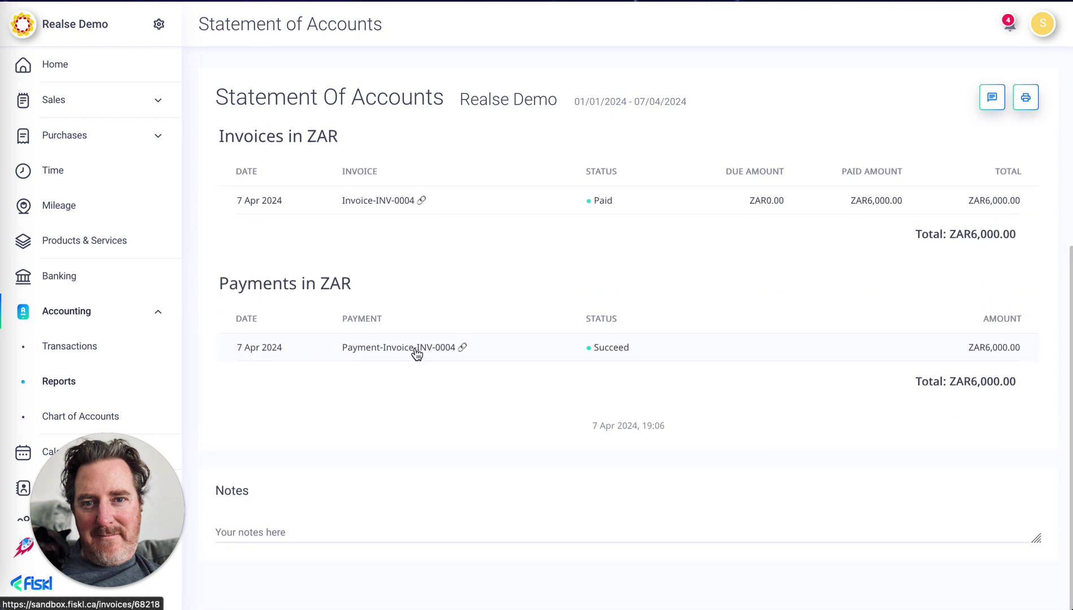
# Open the invoice linked to the INV-0004 payment, look through it, and close it to return to the statement.
pyautogui.click(463, 348)
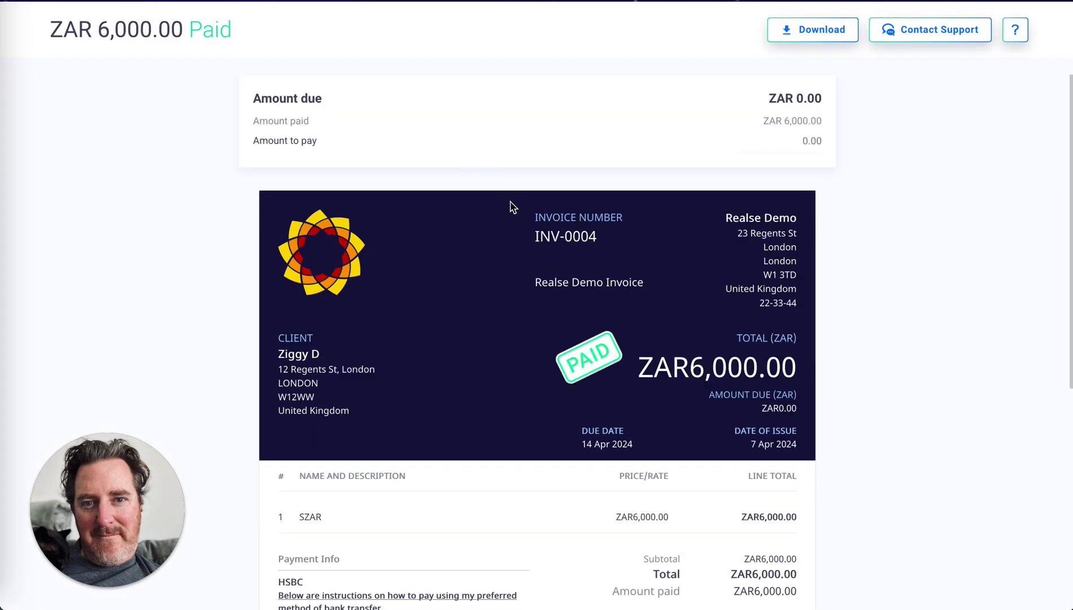
pyautogui.scroll(-6, 511, 205)
pyautogui.scroll(6, 511, 205)
pyautogui.press('super+w')
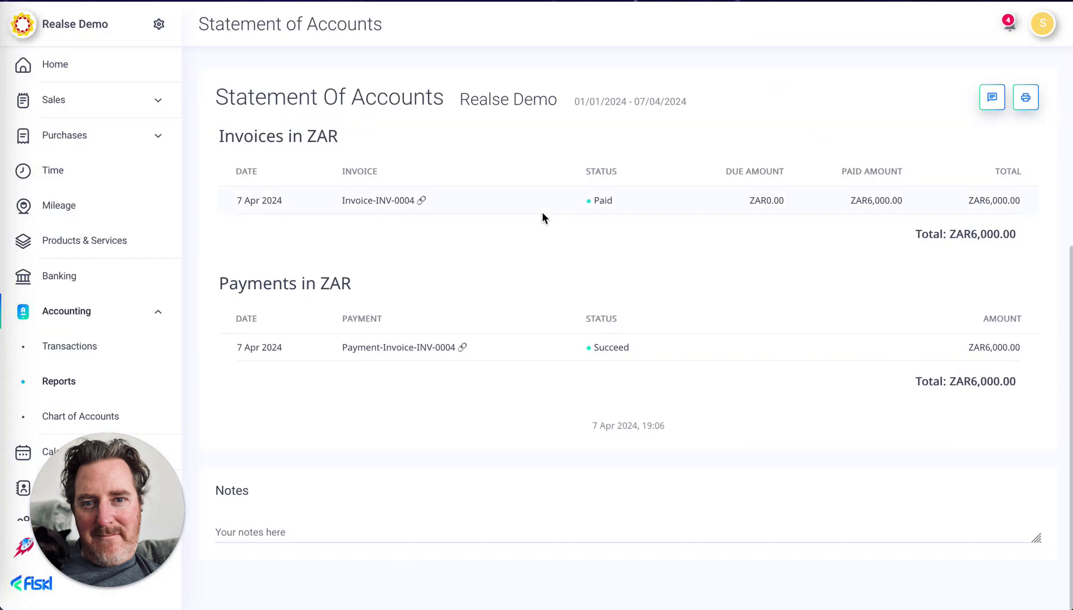